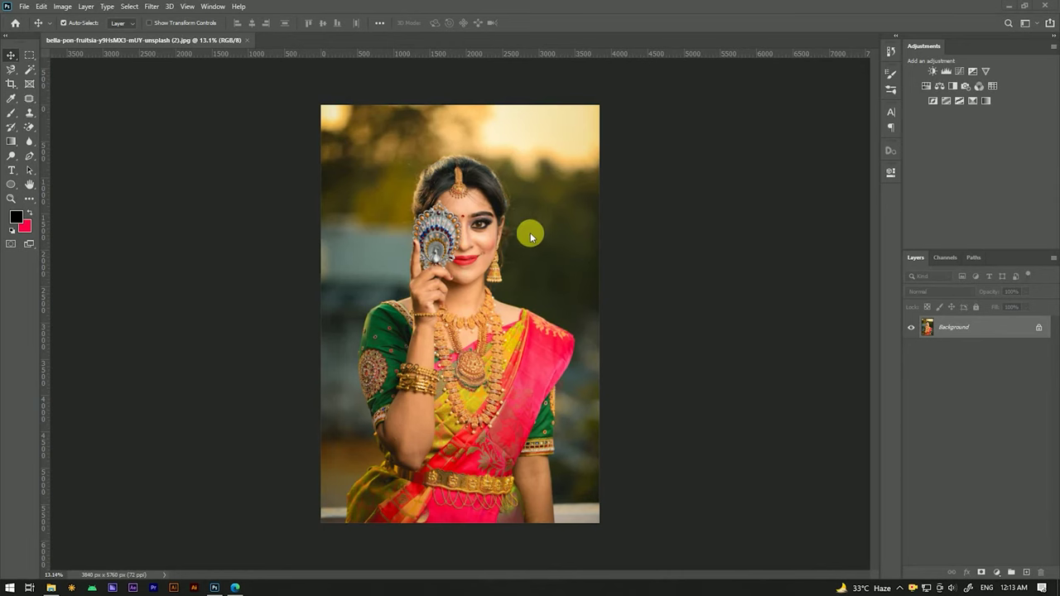
Fit the whole photo in the window and zoom around to inspect the portrait
left_click(617, 246)
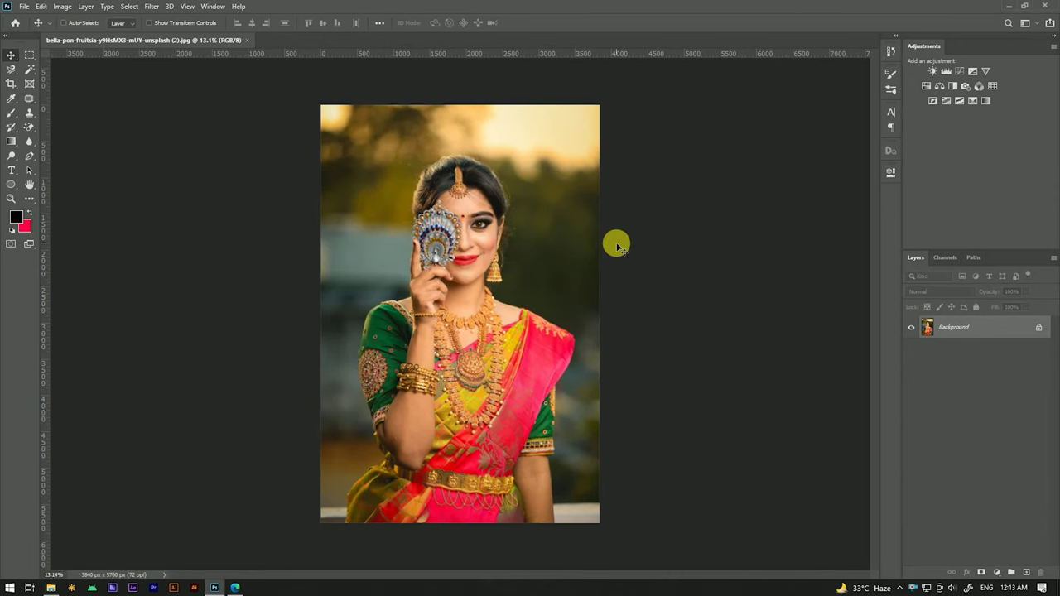
key("ctrl+0")
scroll(436, 185, "up", 2)
scroll(436, 185, "up", 3)
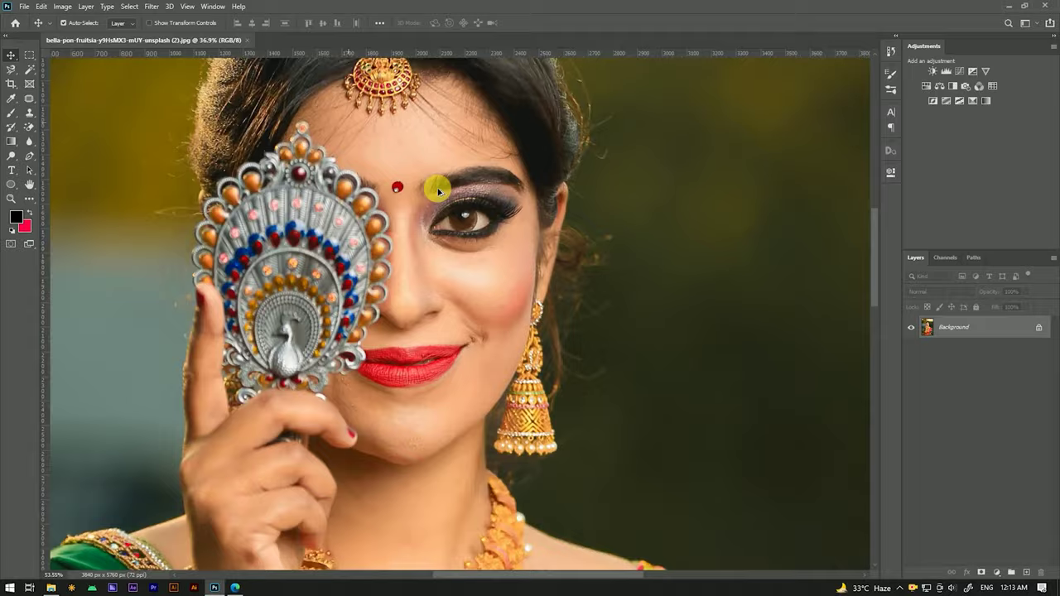
scroll(436, 185, "up", 3)
scroll(451, 186, "down", 2)
scroll(463, 188, "down", 3)
scroll(466, 183, "down", 3)
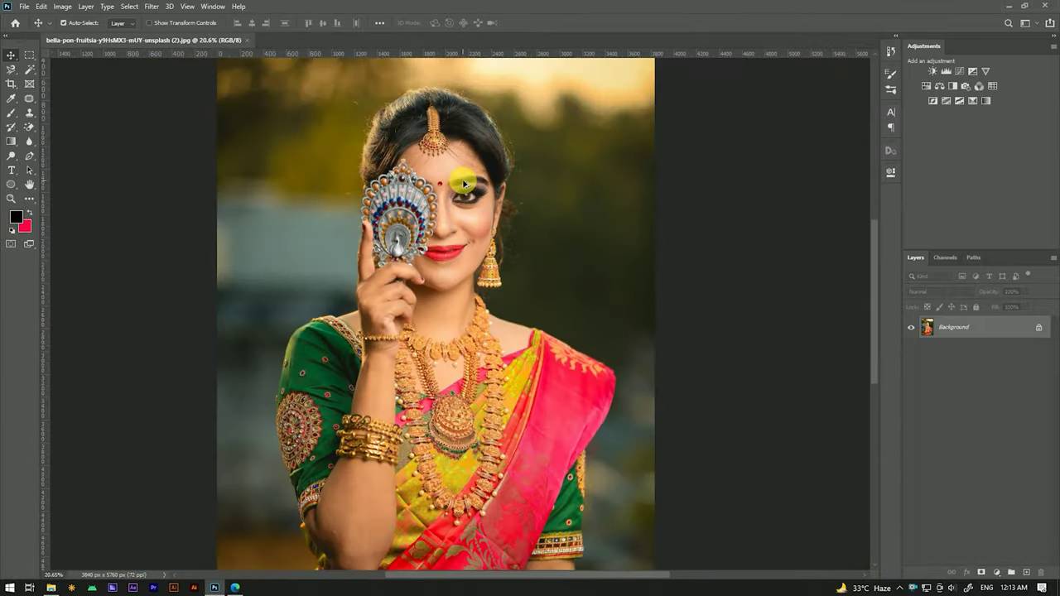
scroll(469, 185, "down", 2)
scroll(492, 256, "down", 1)
scroll(492, 256, "up", 1)
scroll(481, 232, "up", 1)
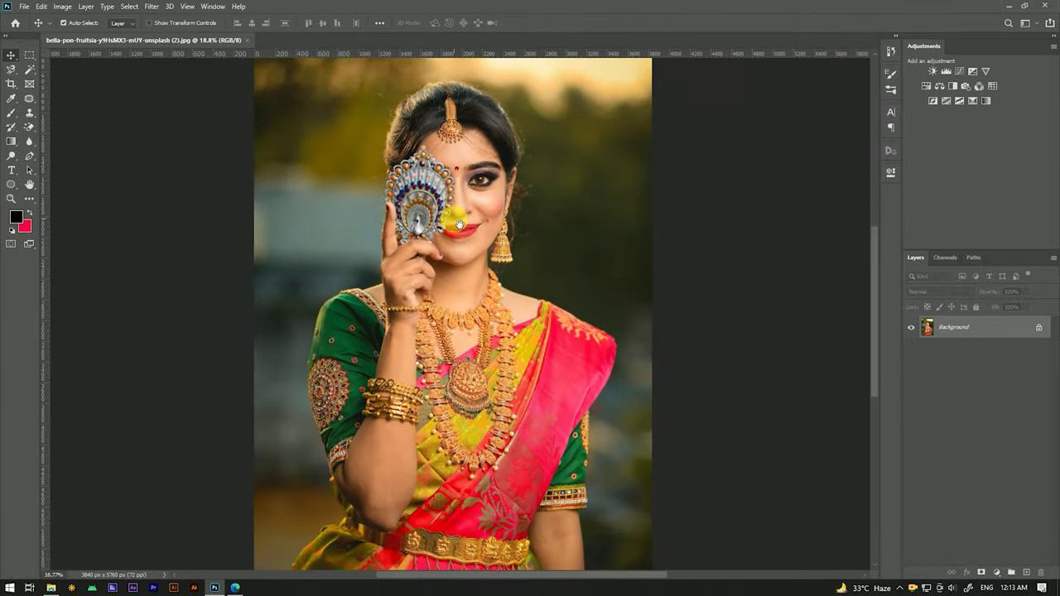
scroll(452, 178, "down", 2)
scroll(463, 201, "up", 1)
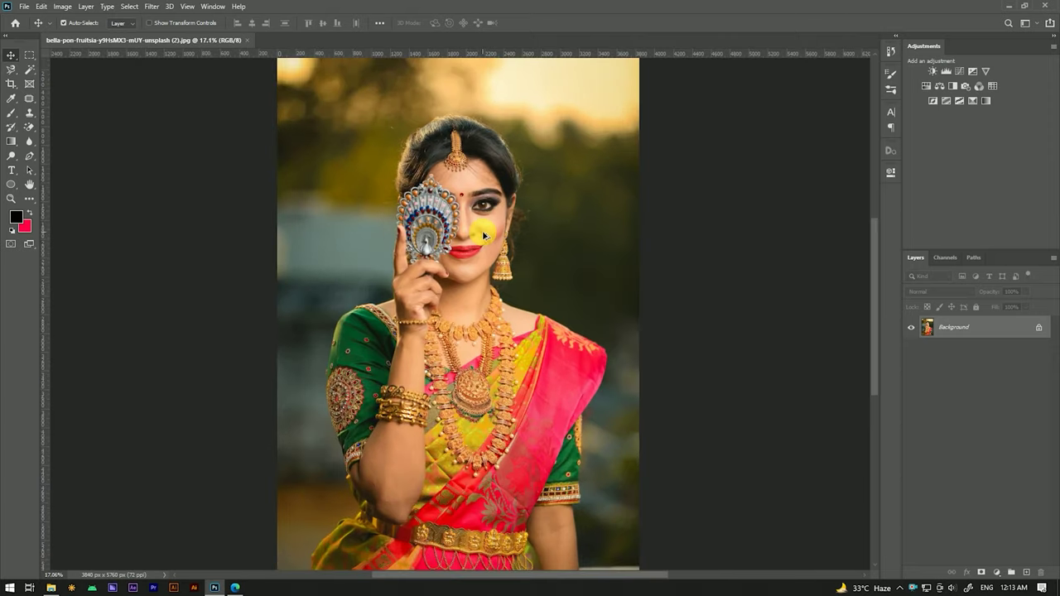
scroll(489, 203, "down", 1)
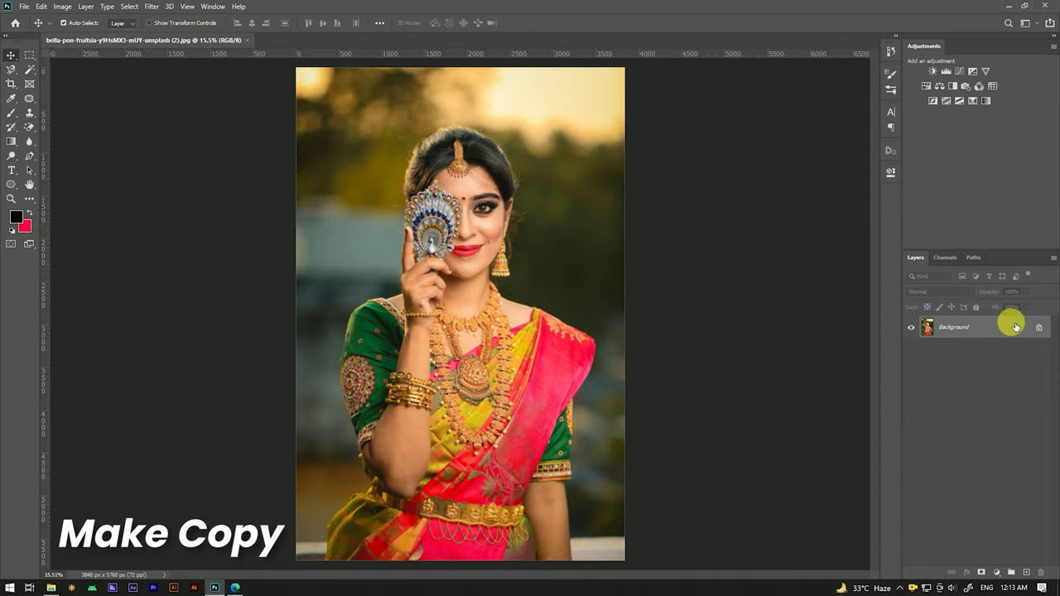
Duplicate the Background as a layer named Smooth and launch Photo-Toolbox SkinFiner on it
left_click_drag(1008, 323, 1027, 569)
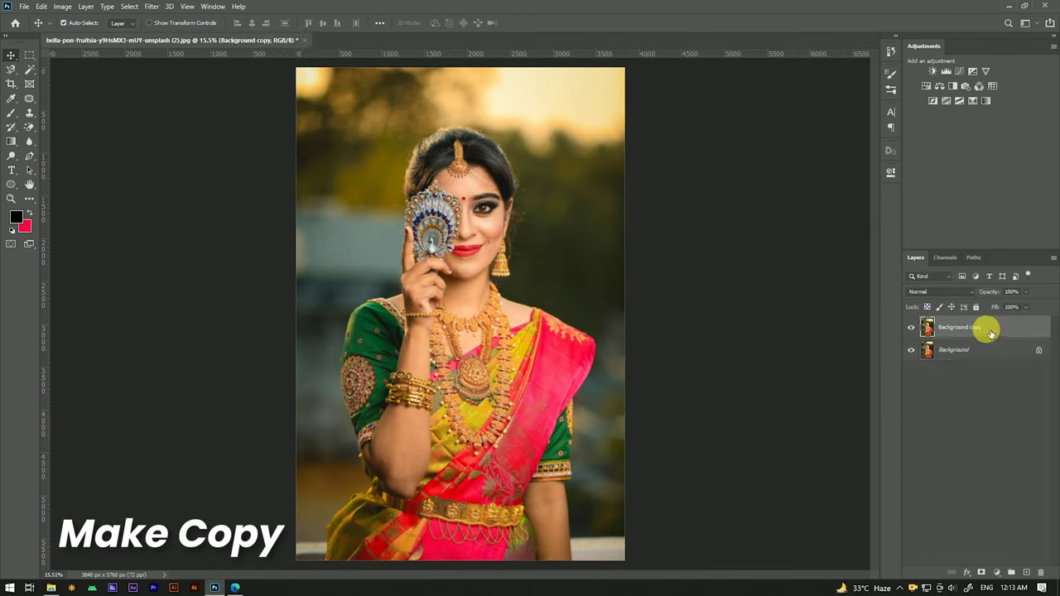
double_click(978, 331)
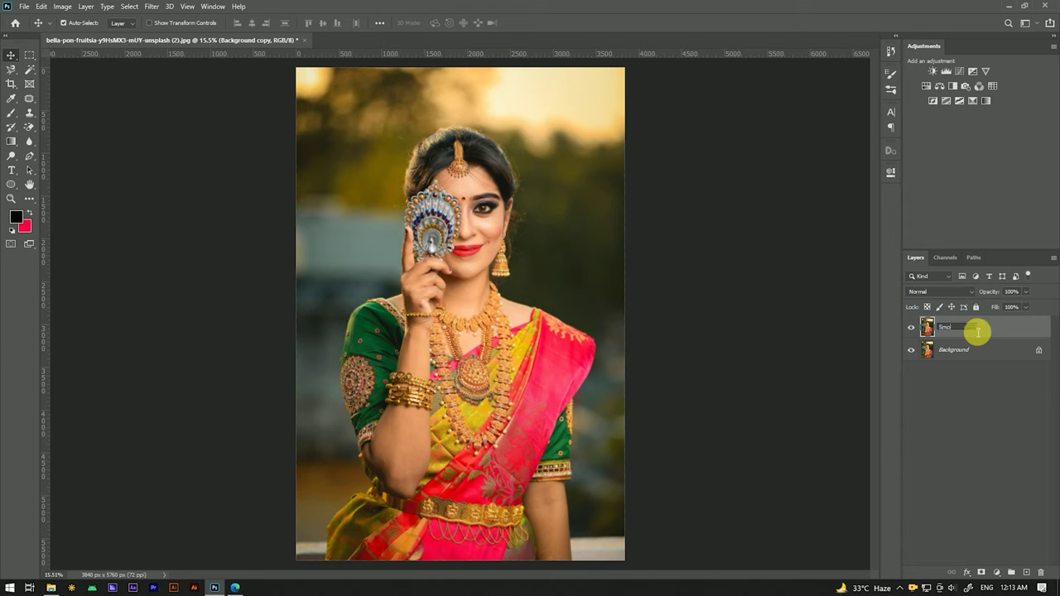
type("th")
left_click(985, 383)
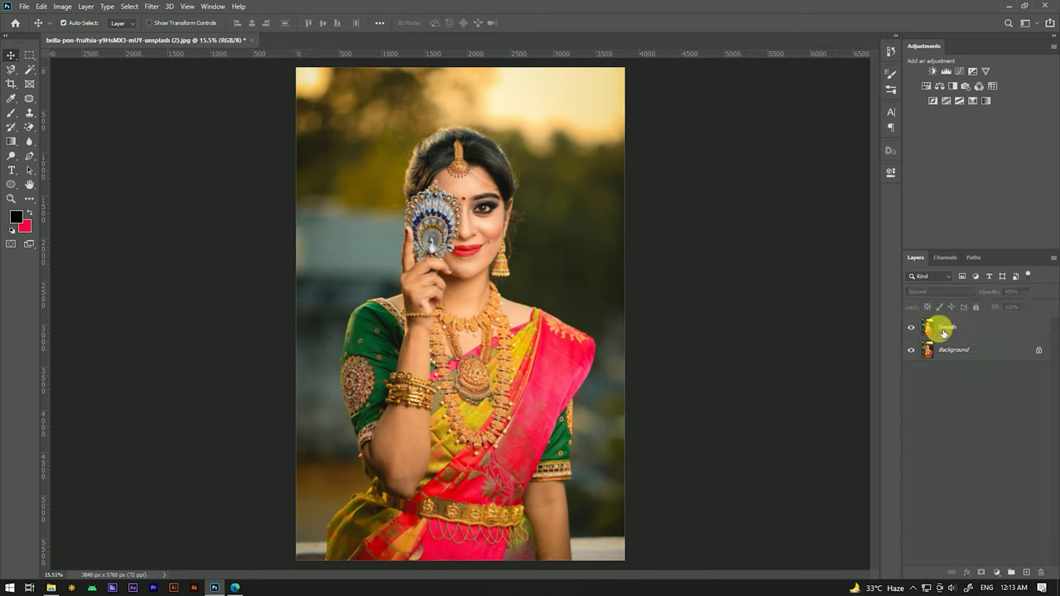
left_click(966, 326)
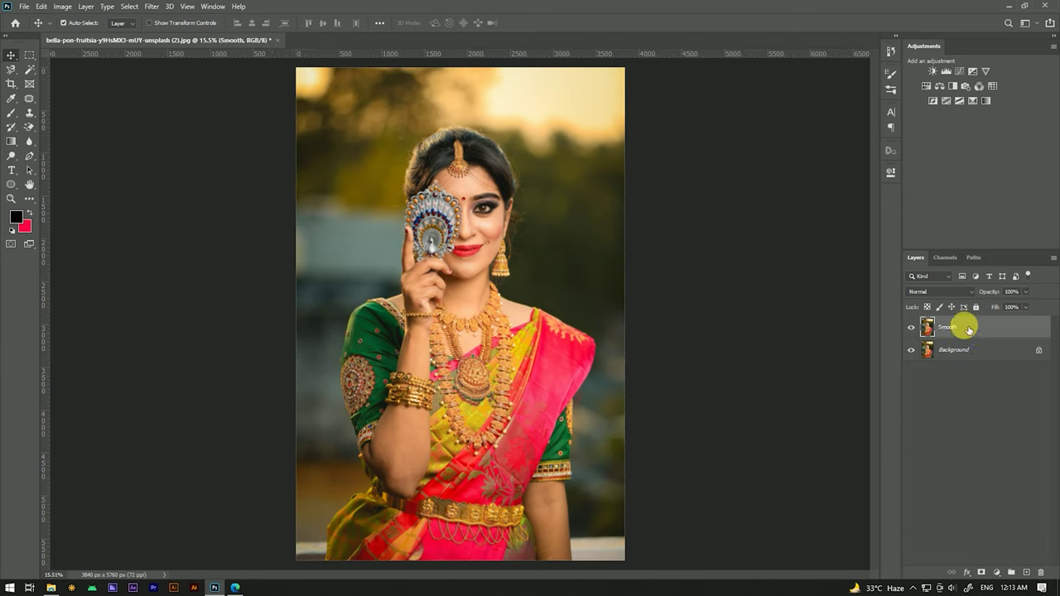
left_click(150, 8)
mouse_move(174, 242)
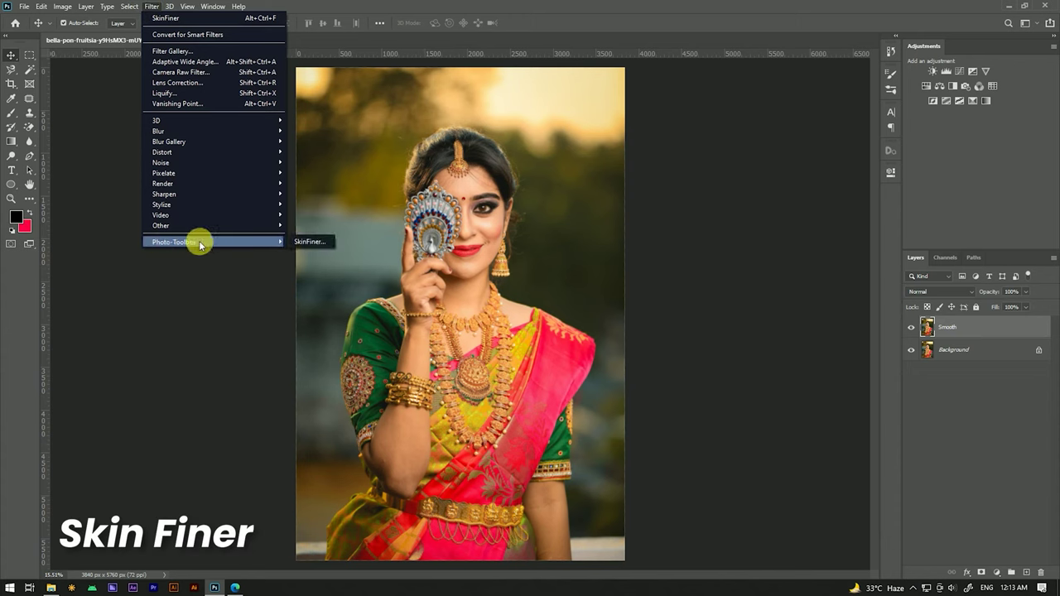
left_click(315, 243)
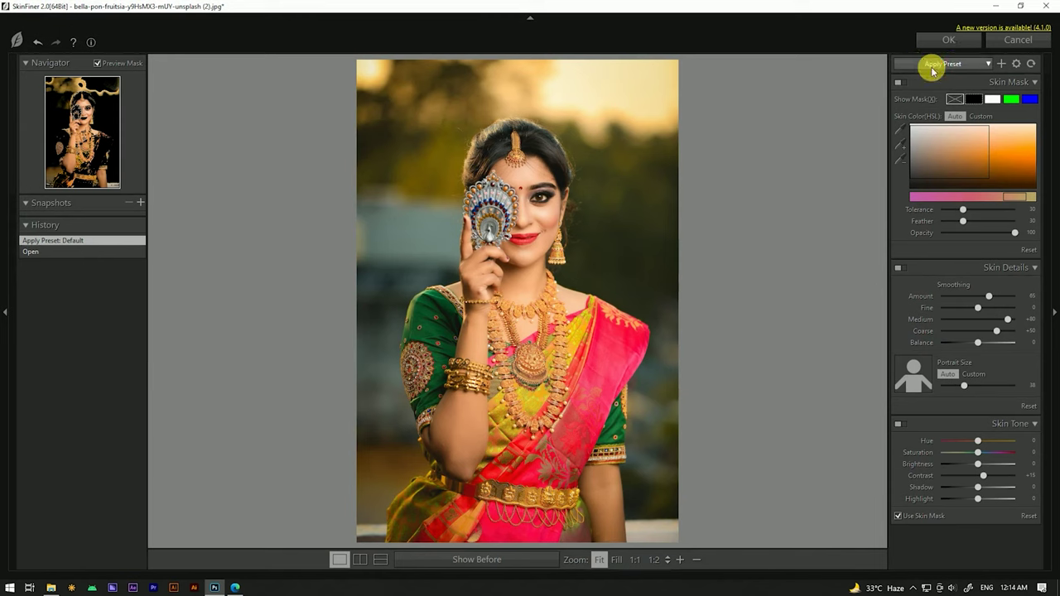
Apply the Smoothing-High preset with Fine +92, Amount 89 and Saturation +1
left_click(931, 68)
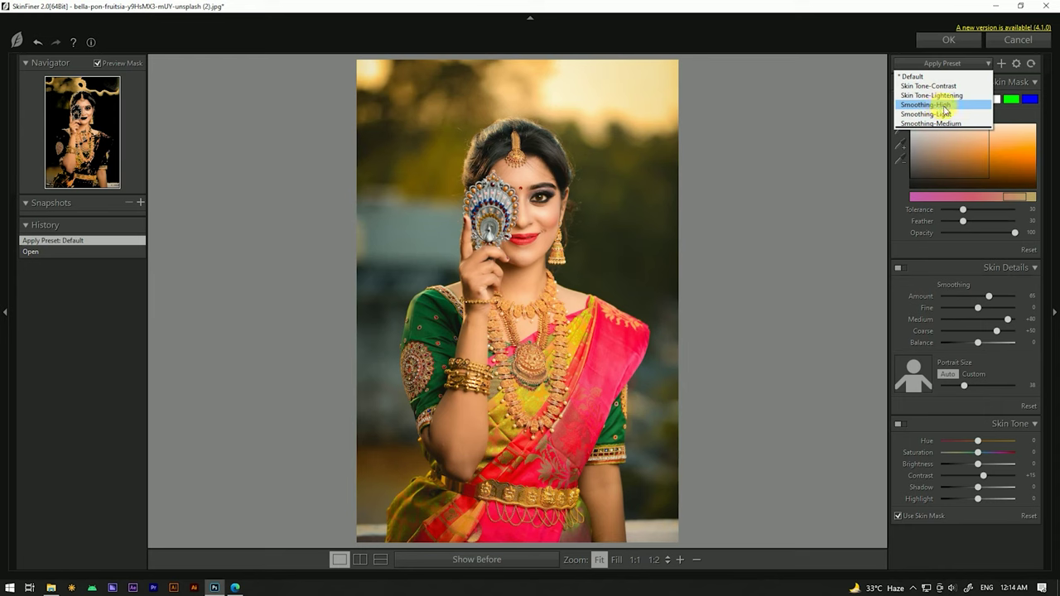
left_click(945, 106)
left_click_drag(962, 313, 1001, 308)
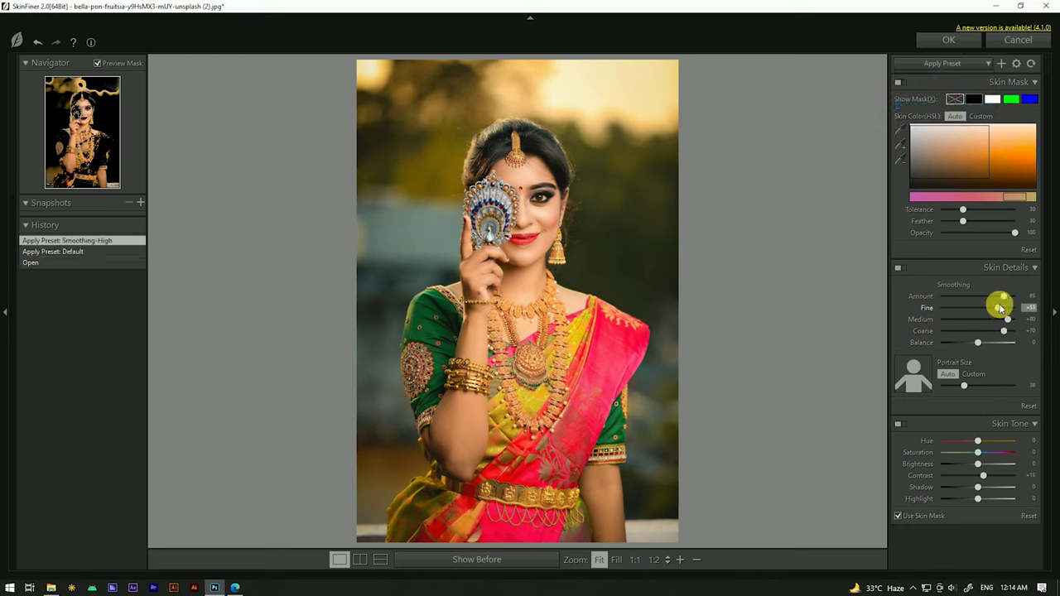
left_click_drag(1011, 309, 1012, 308)
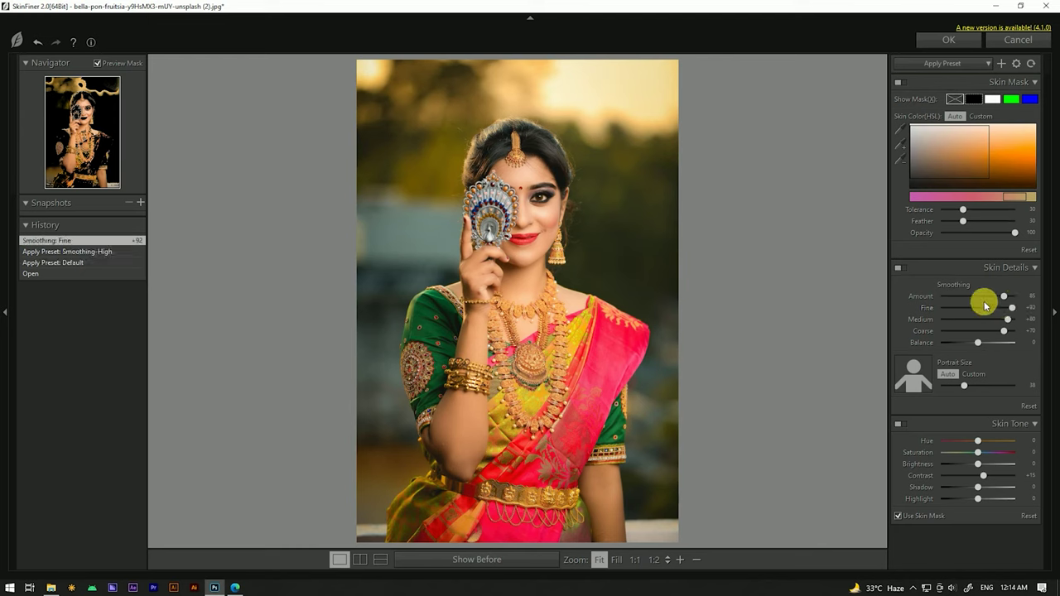
left_click_drag(1006, 297, 1008, 296)
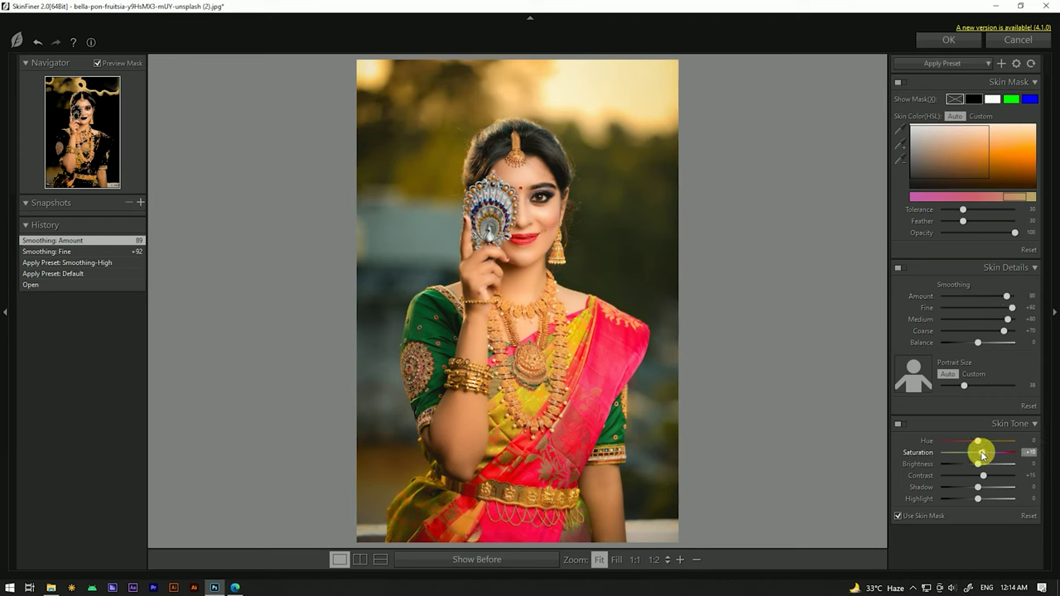
left_click_drag(979, 455, 980, 454)
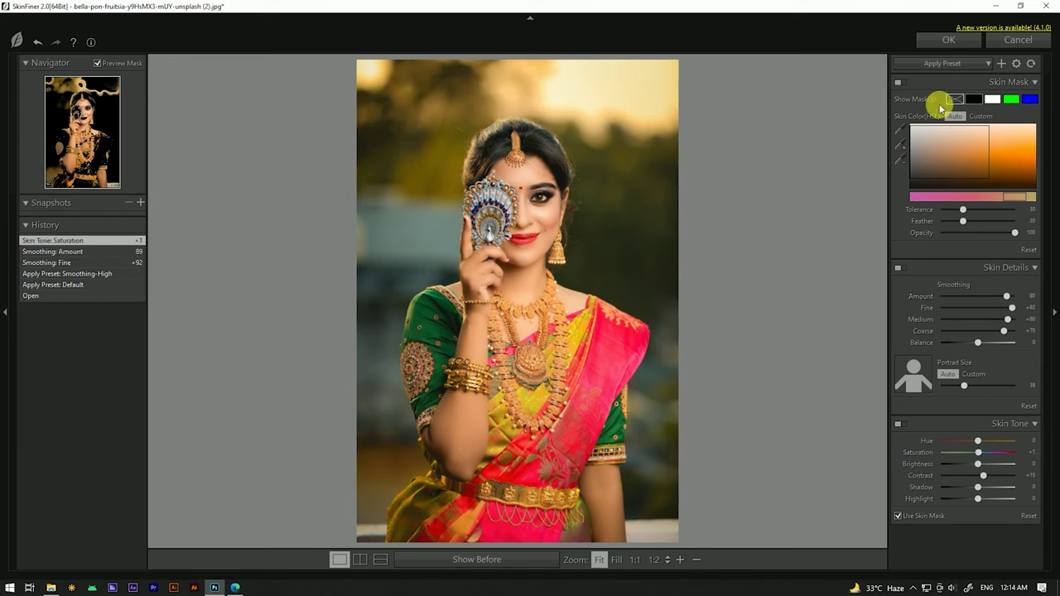
Apply the Skin Tone-Contrast preset and accept the retouch back into Photoshop
left_click(961, 66)
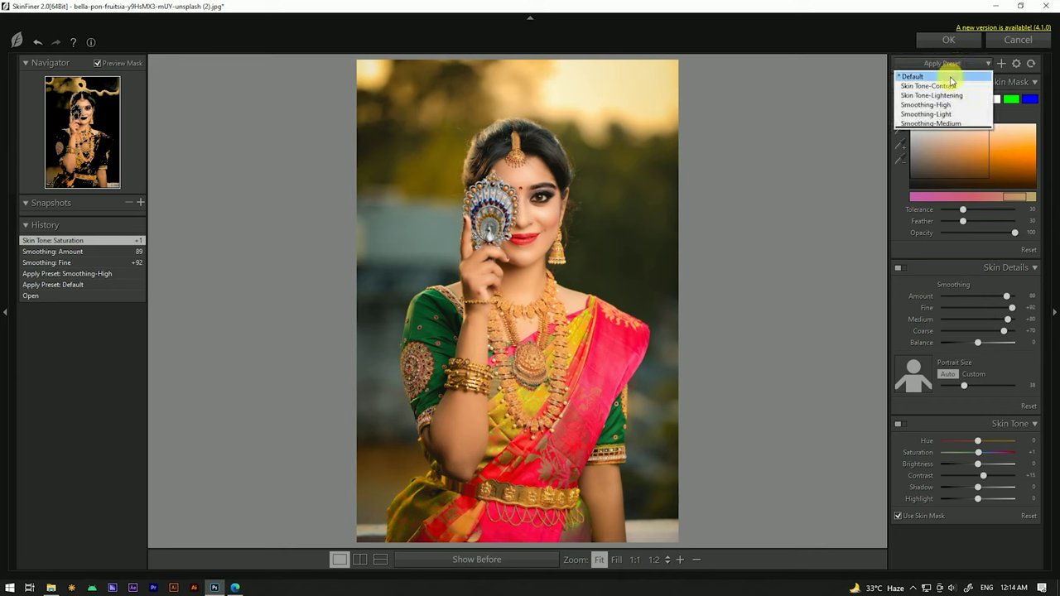
left_click(946, 86)
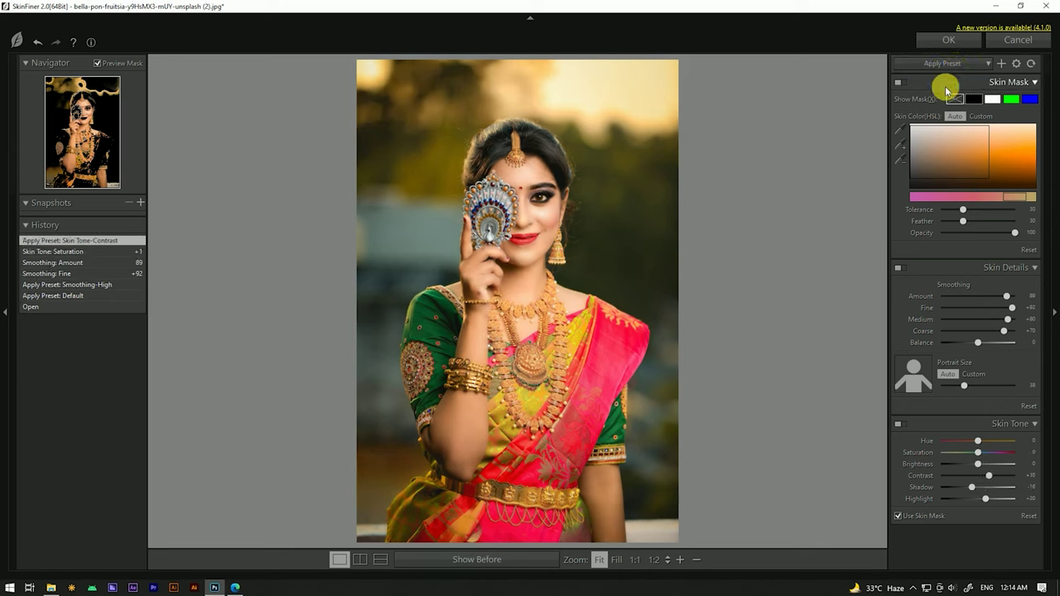
left_click(942, 64)
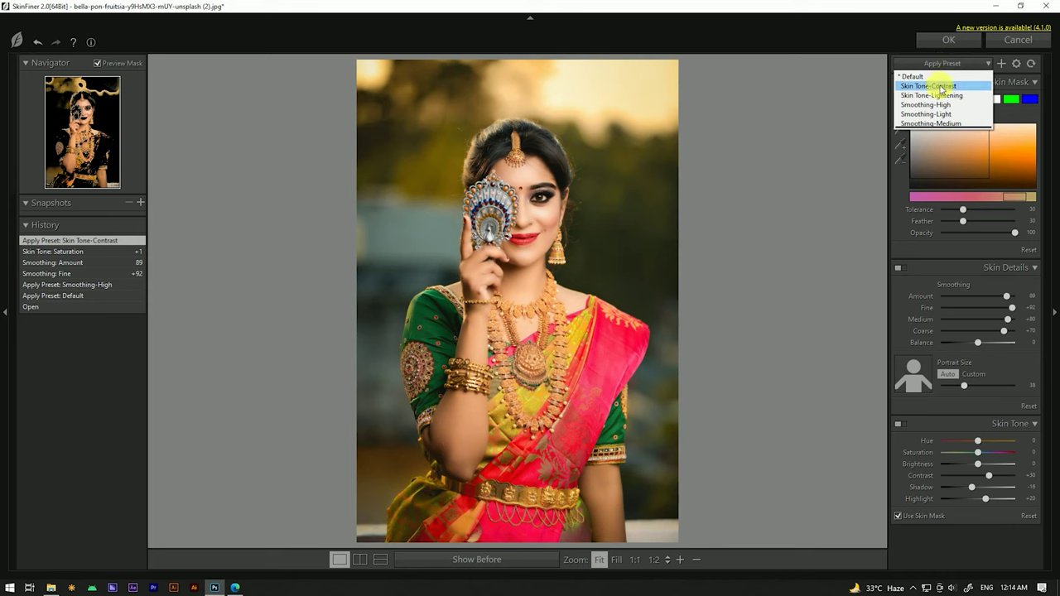
left_click(948, 40)
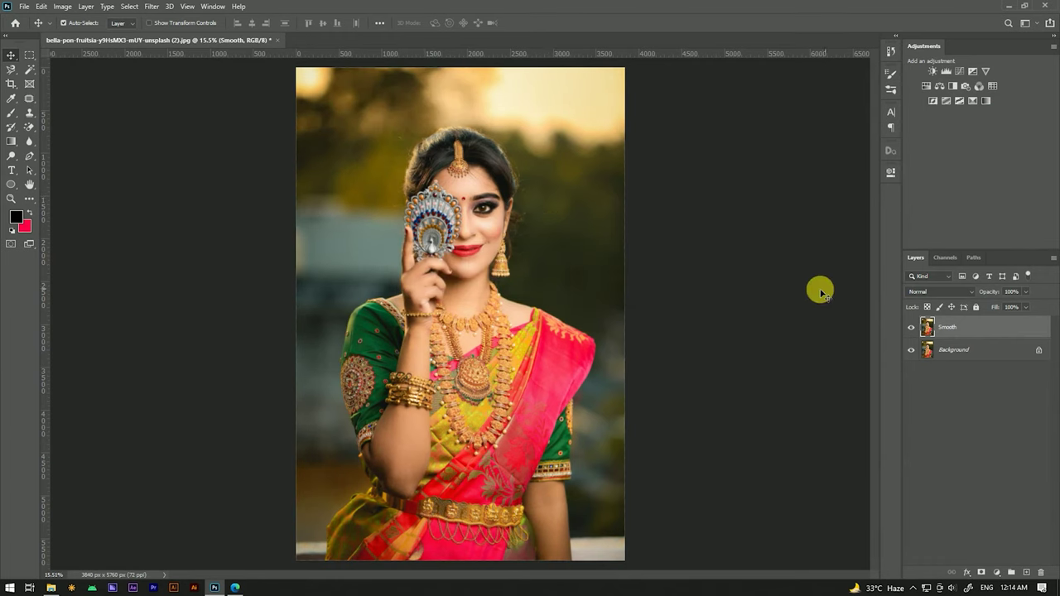
Zoom in and out to inspect the retouched portrait
scroll(525, 219, "up", 2)
scroll(478, 232, "up", 3)
scroll(501, 230, "up", 2)
scroll(501, 229, "down", 2)
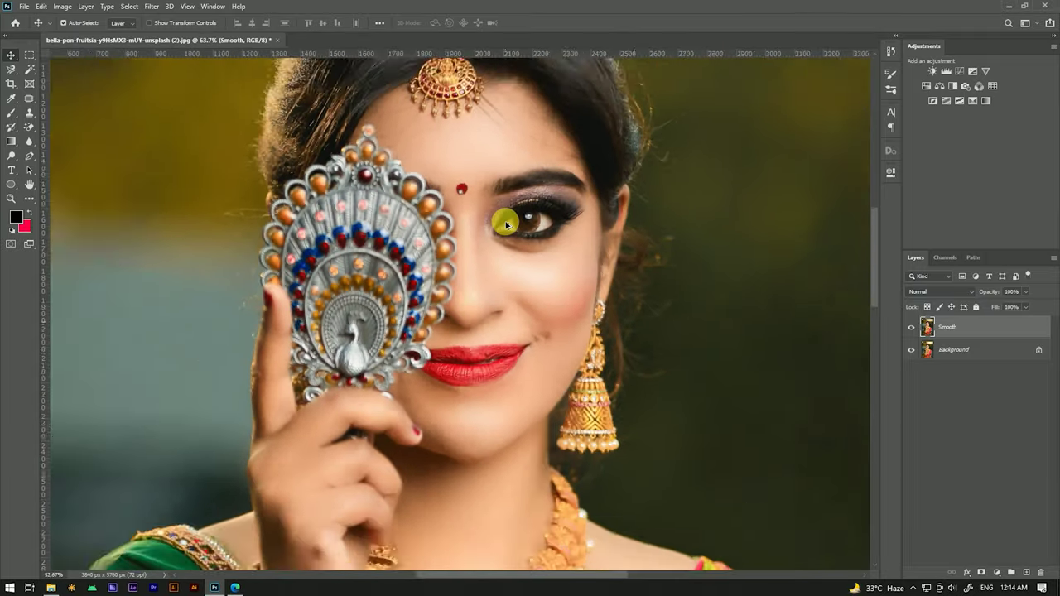
scroll(503, 228, "down", 2)
scroll(504, 227, "up", 2)
scroll(507, 225, "up", 2)
scroll(507, 226, "down", 3)
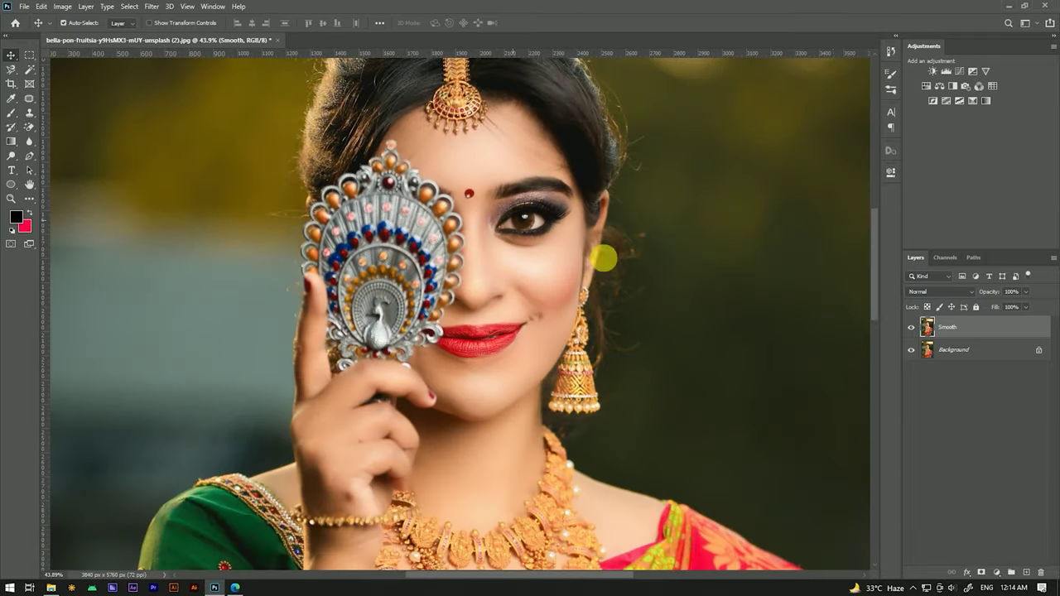
Toggle the Smooth layer's visibility repeatedly to compare before and after smoothing
left_click(912, 328)
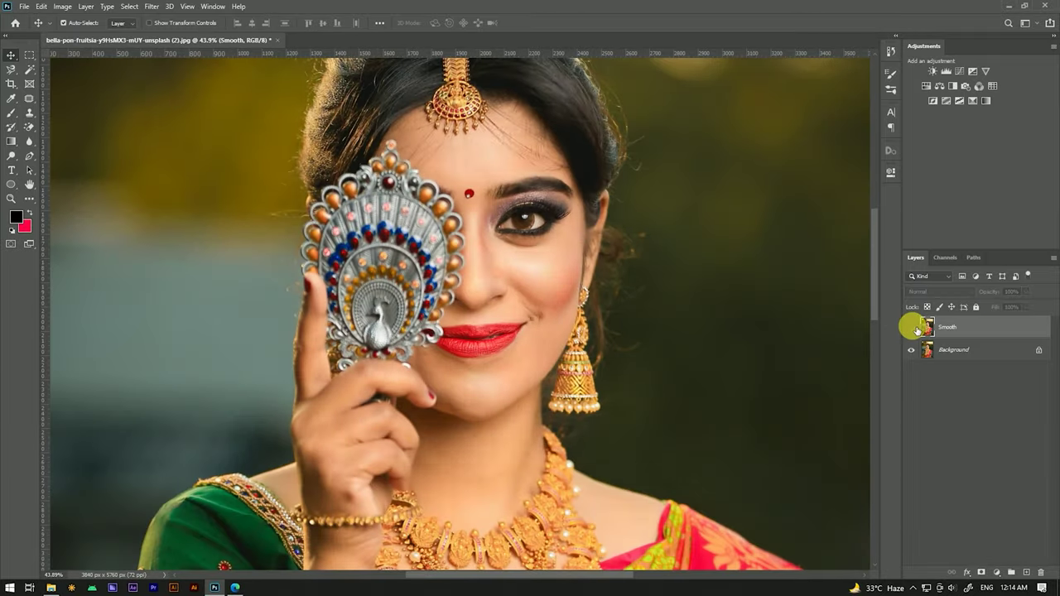
left_click(913, 328)
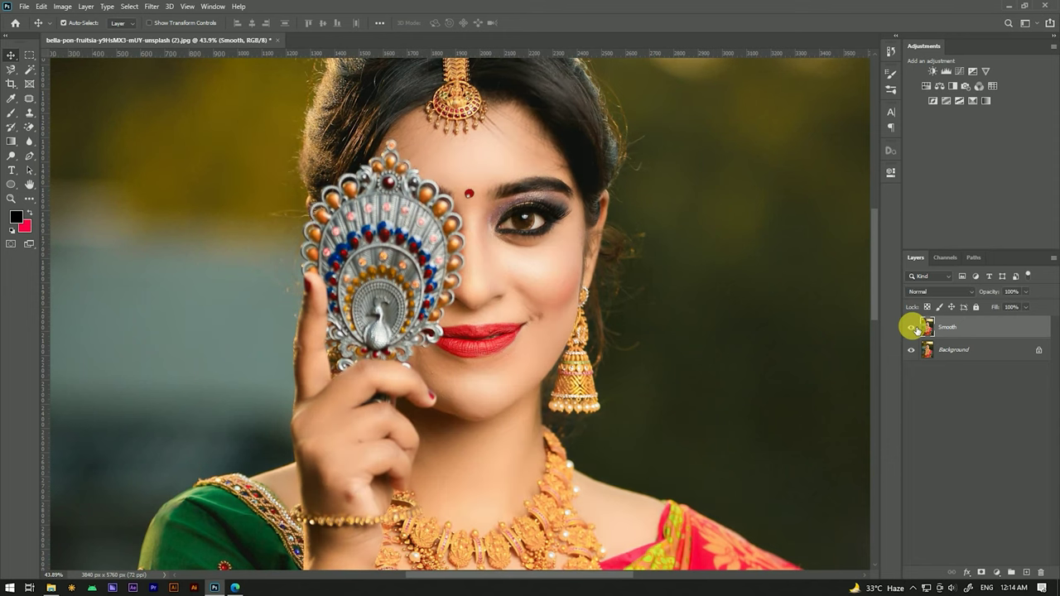
left_click(914, 328)
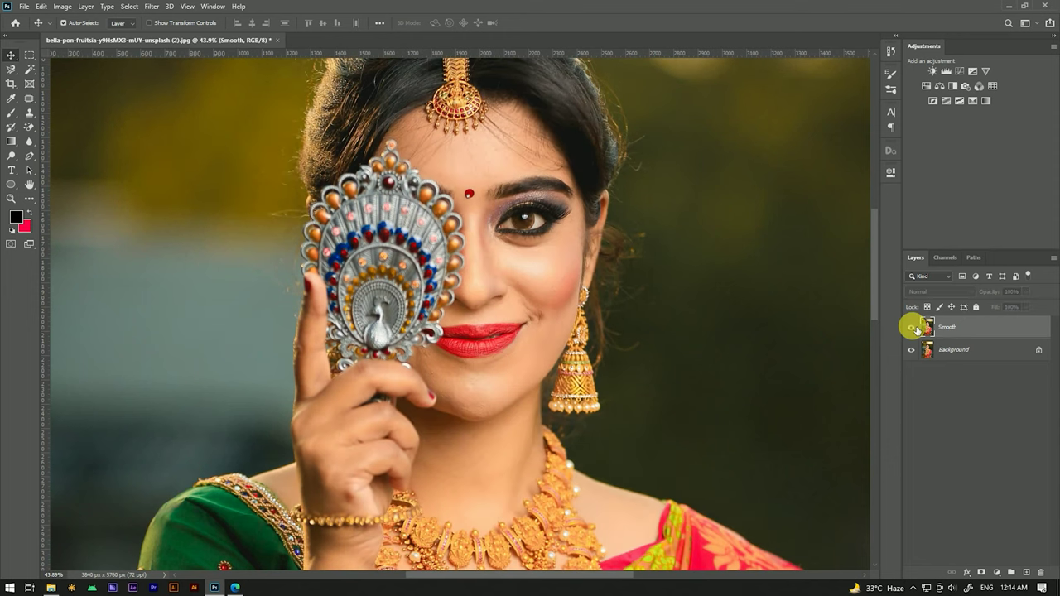
left_click(913, 328)
left_click(913, 328)
left_click(913, 328)
Deselect, then reselect the Smooth layer as the target for the next adjustment
scroll(541, 277, "down", 3)
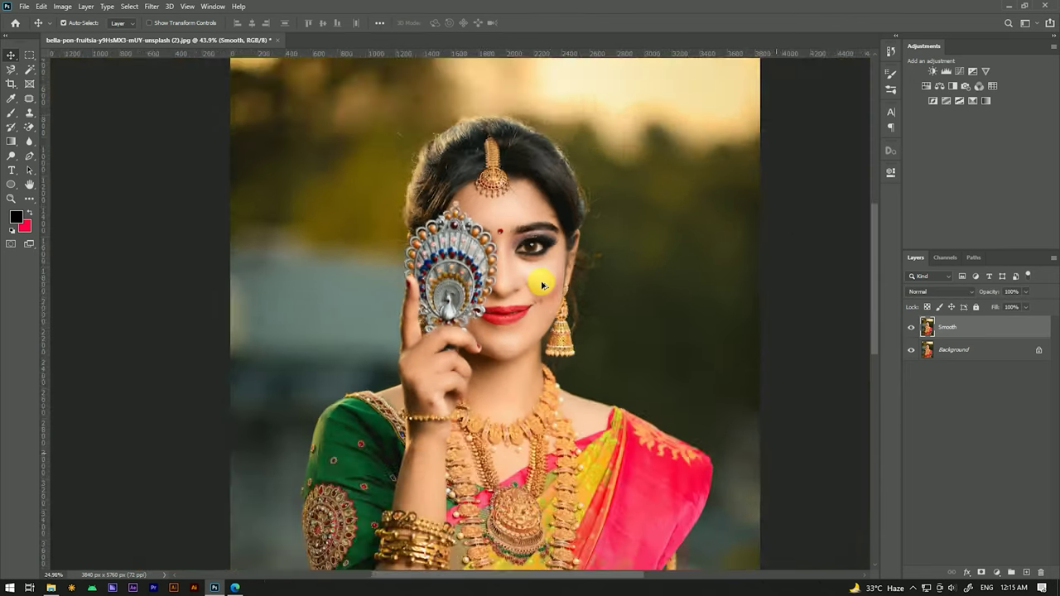
scroll(542, 277, "down", 2)
scroll(534, 276, "up", 1)
left_click(749, 229)
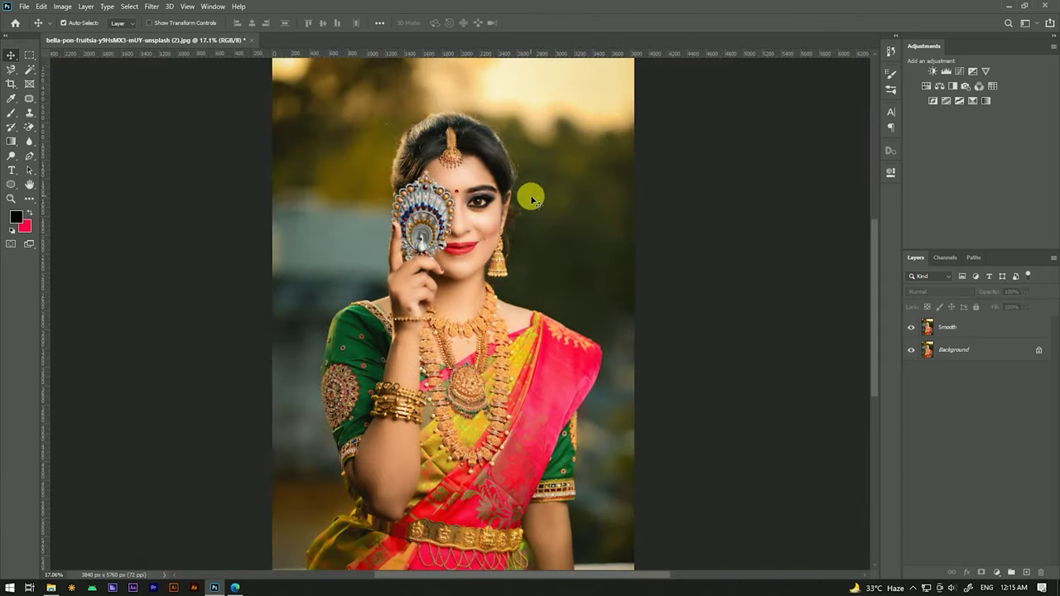
scroll(532, 196, "down", 1)
left_click(994, 327)
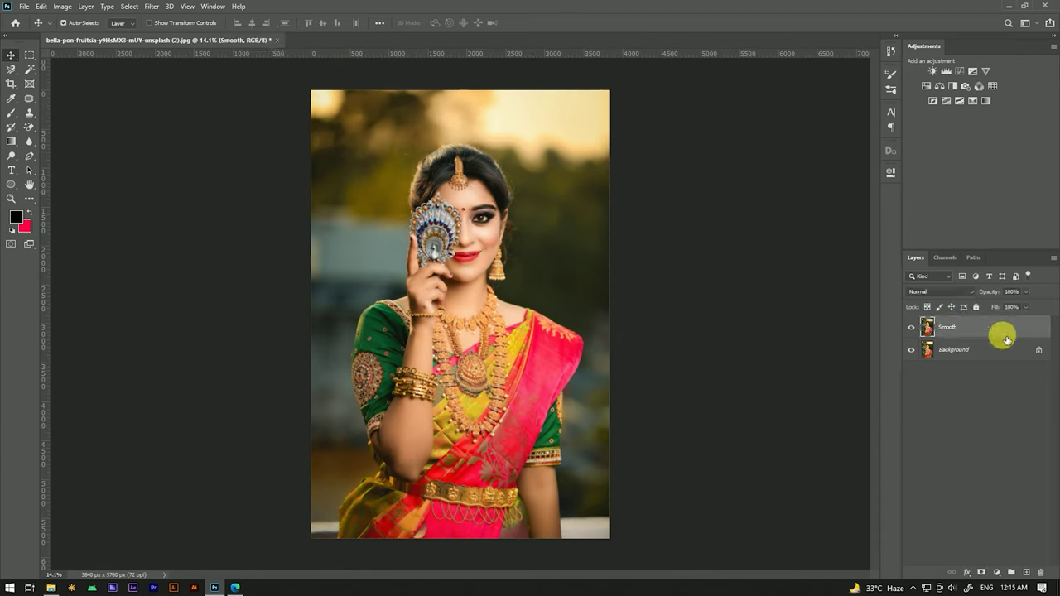
Add a Channel Mixer adjustment layer and tweak the Blue output channel's Blue slider
left_click(997, 573)
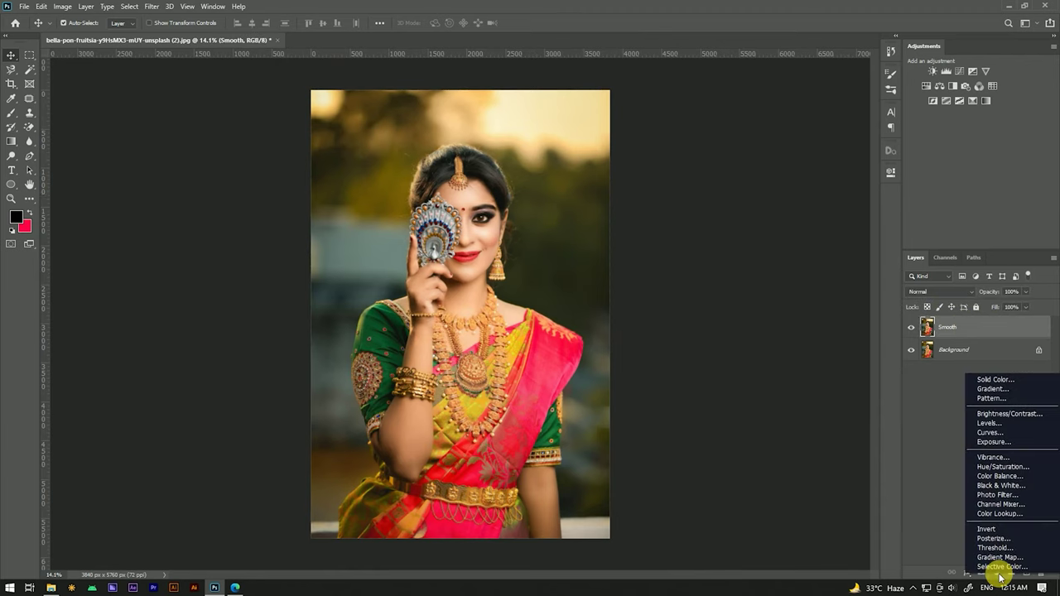
left_click(992, 505)
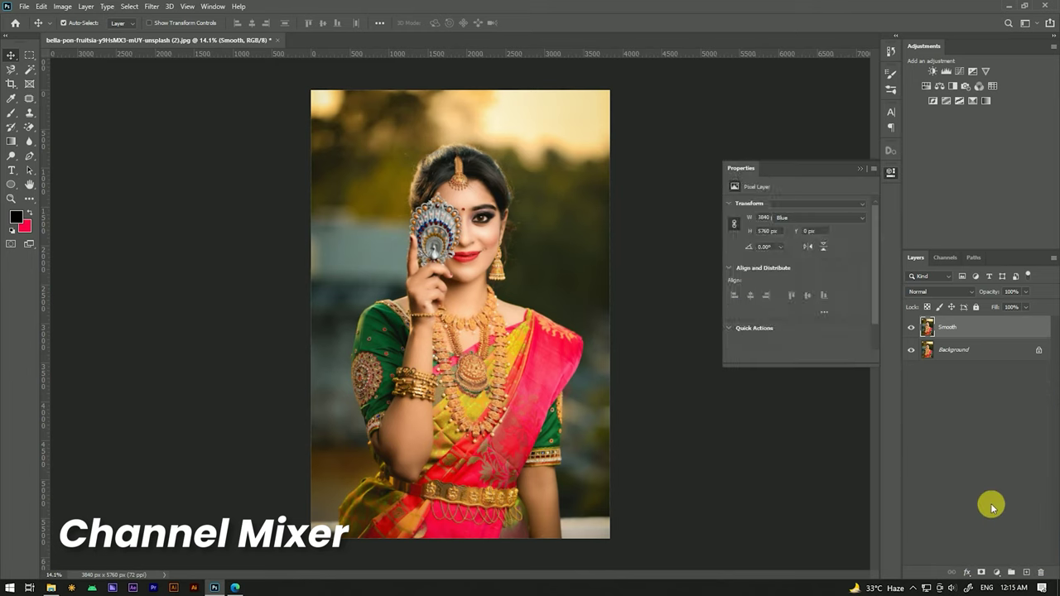
left_click(790, 220)
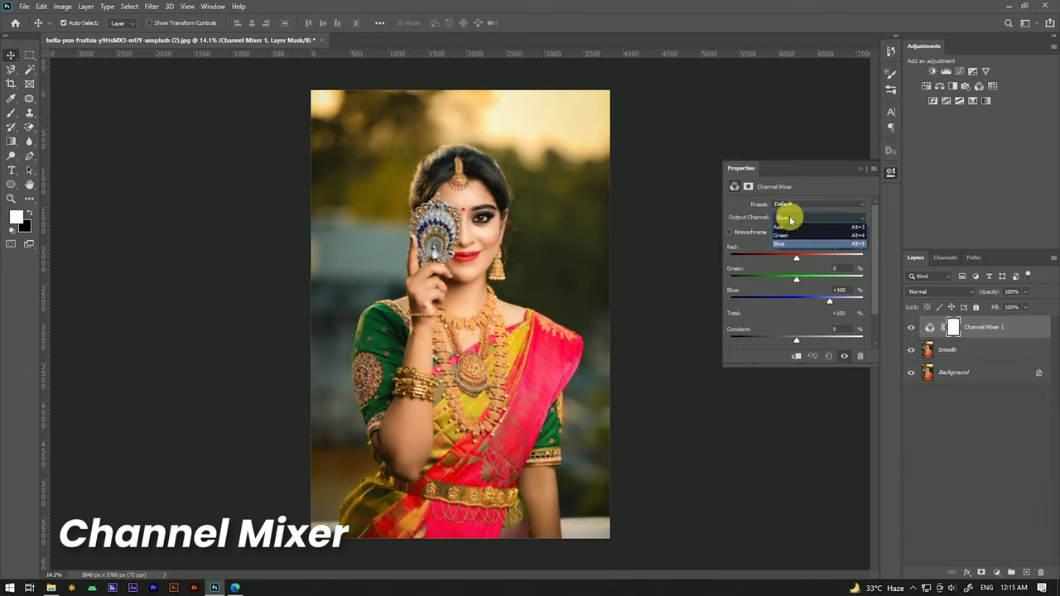
left_click(791, 222)
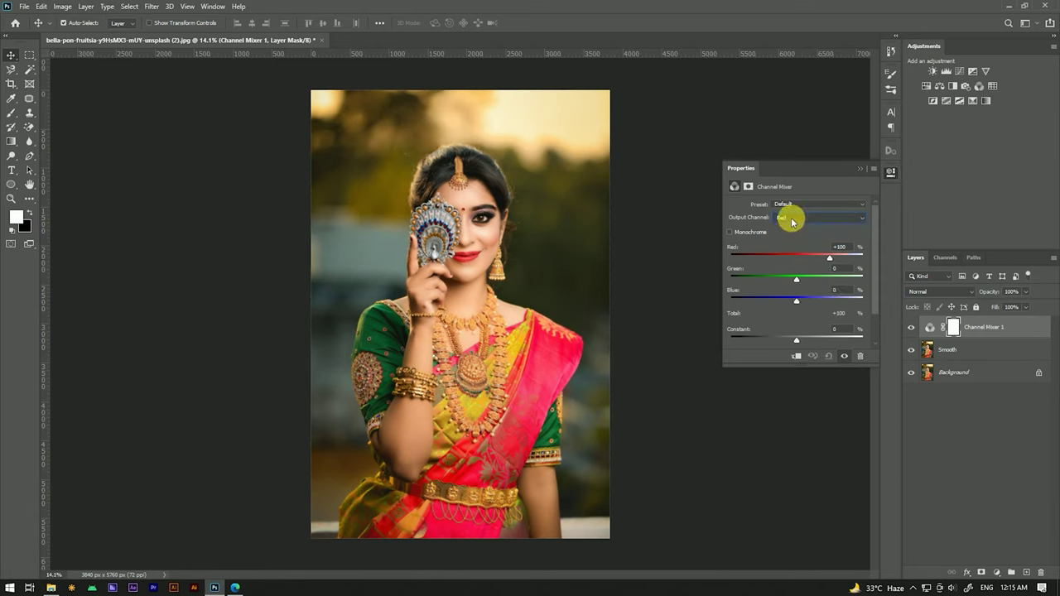
left_click(794, 217)
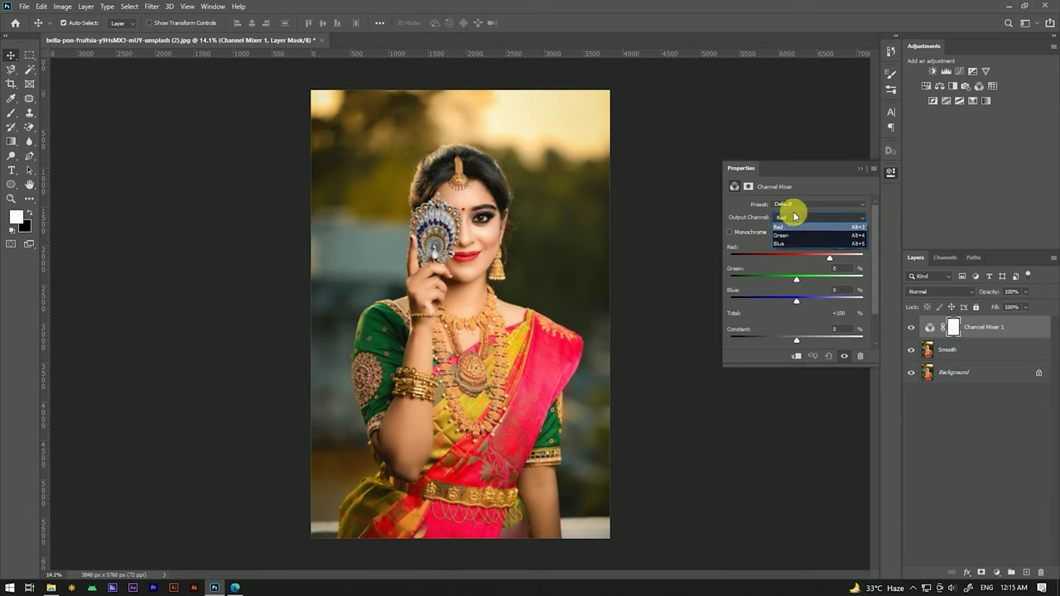
left_click(781, 244)
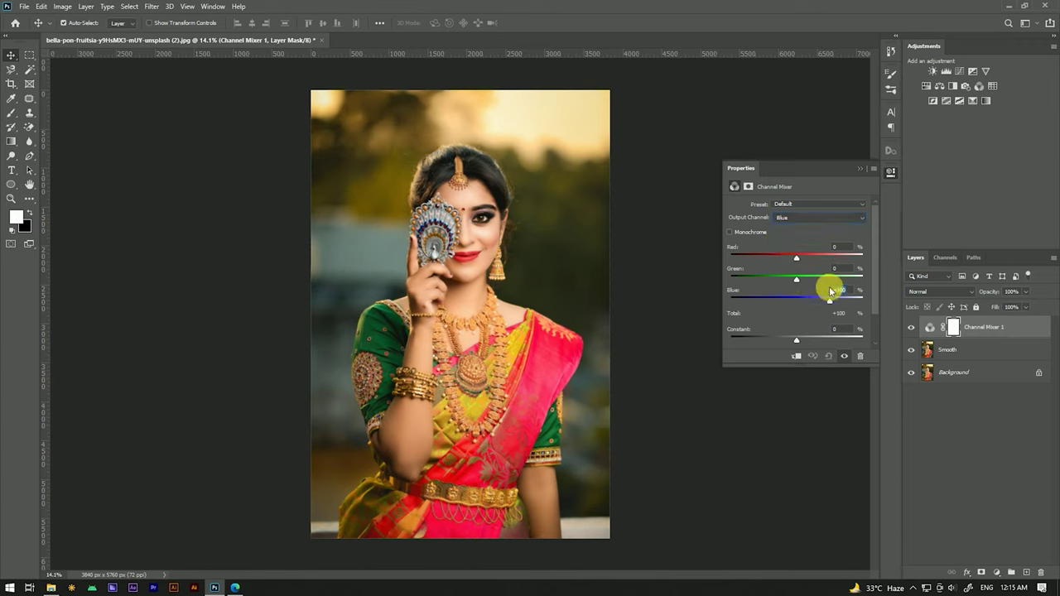
left_click_drag(829, 300, 831, 300)
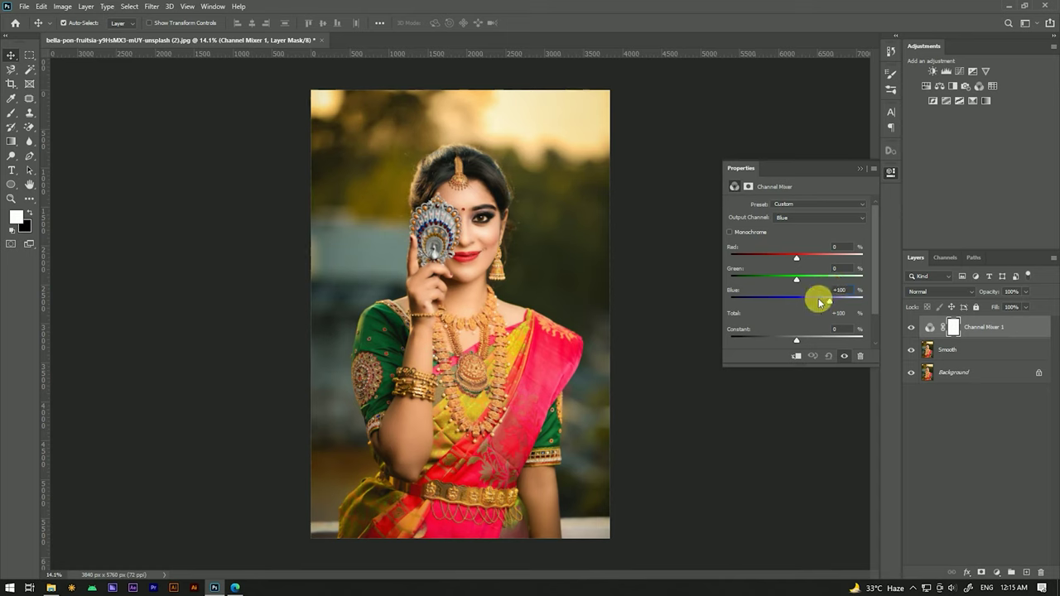
Close Properties and toggle Channel Mixer 1's visibility to compare the grade
left_click(859, 168)
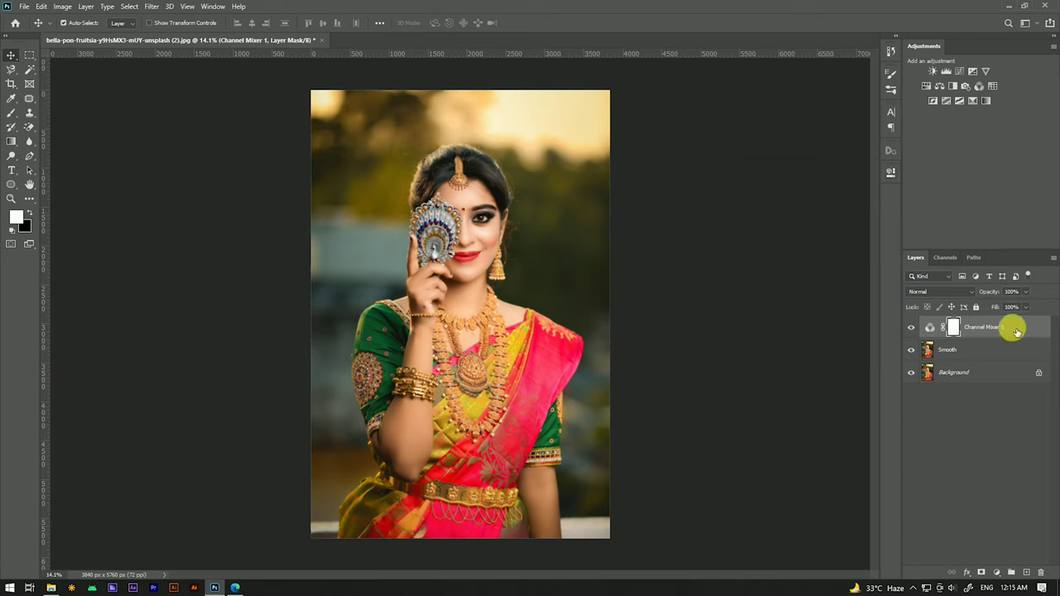
left_click(930, 327)
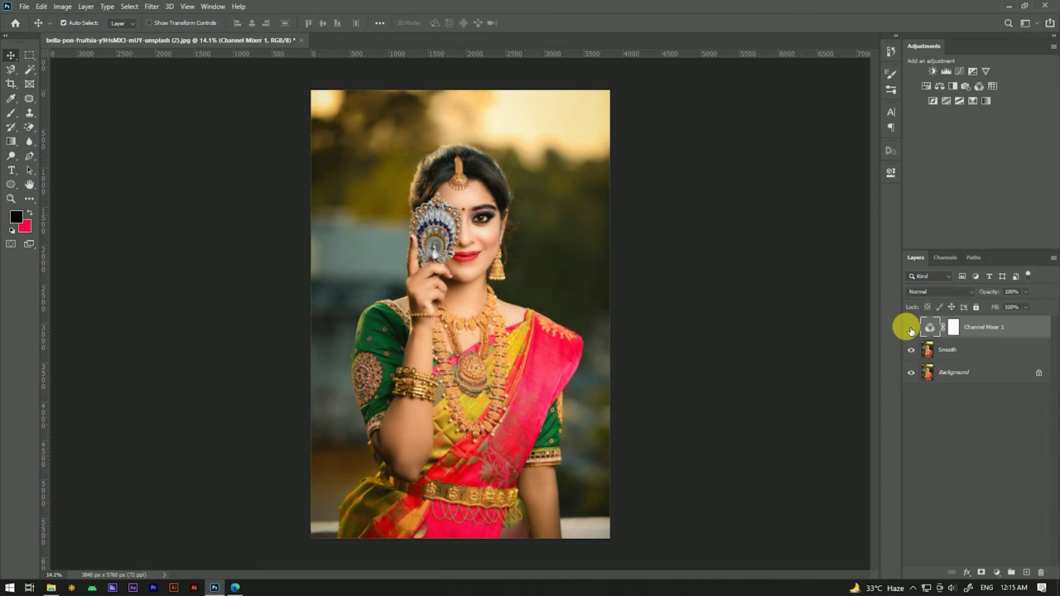
left_click(911, 330)
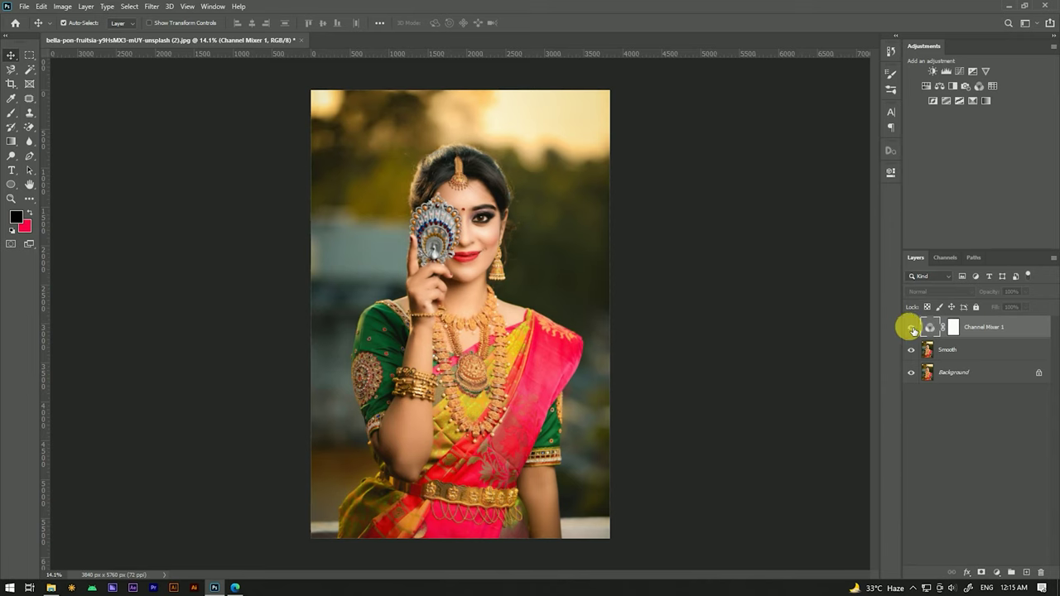
left_click(911, 330)
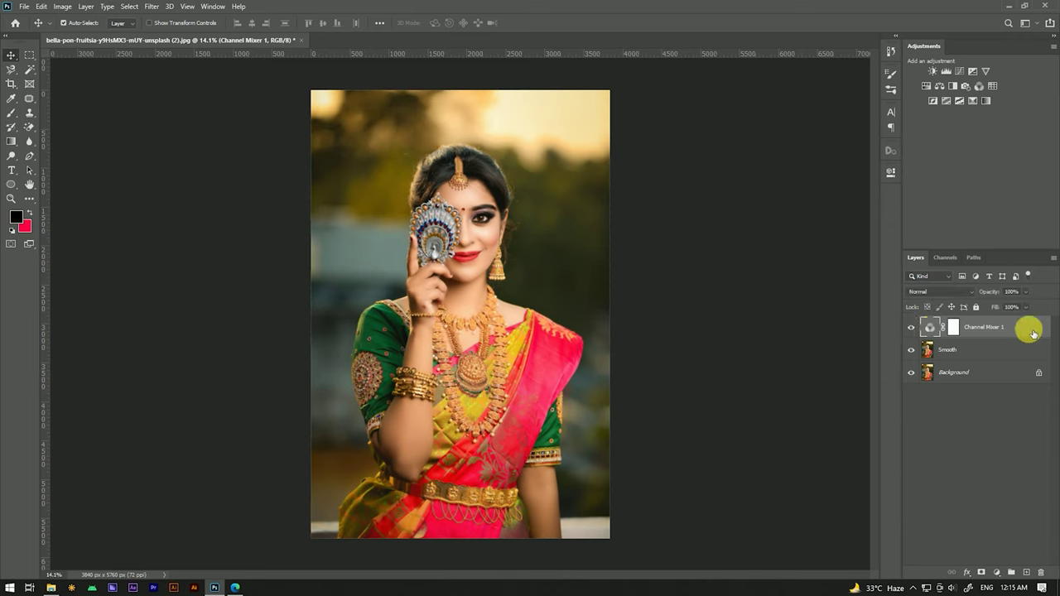
left_click(997, 573)
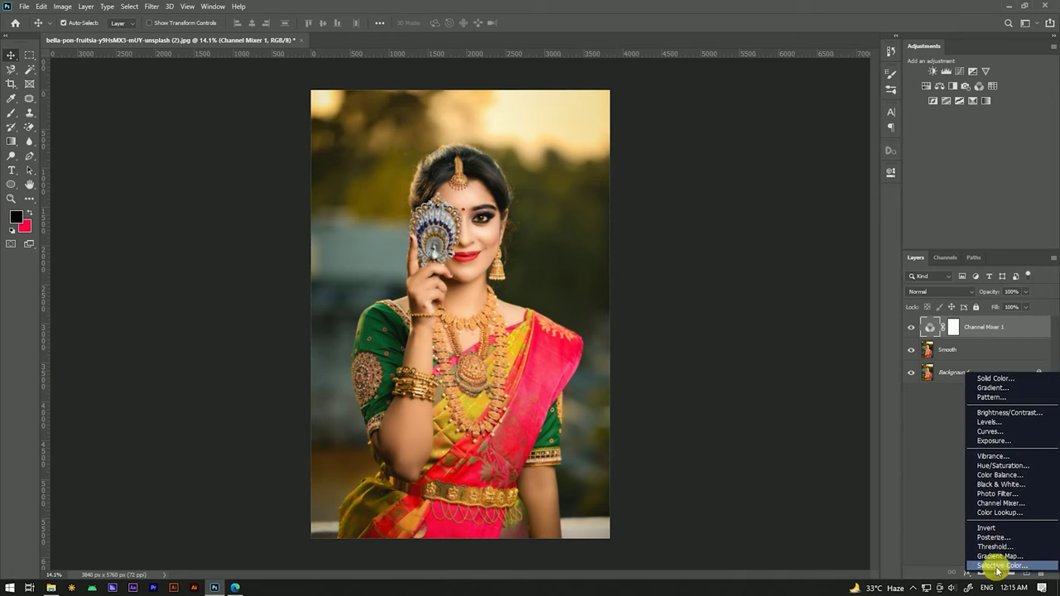
Add a Color Balance layer with midtones Cyan-Red -11, Yellow-Blue +17, Magenta-Green -1
left_click(996, 476)
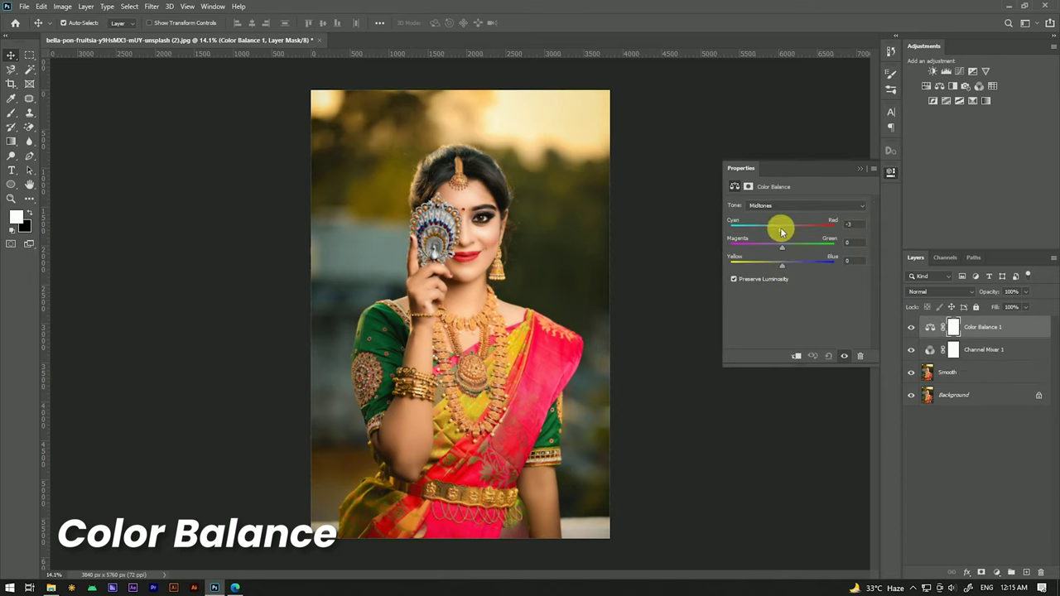
left_click_drag(779, 231, 773, 234)
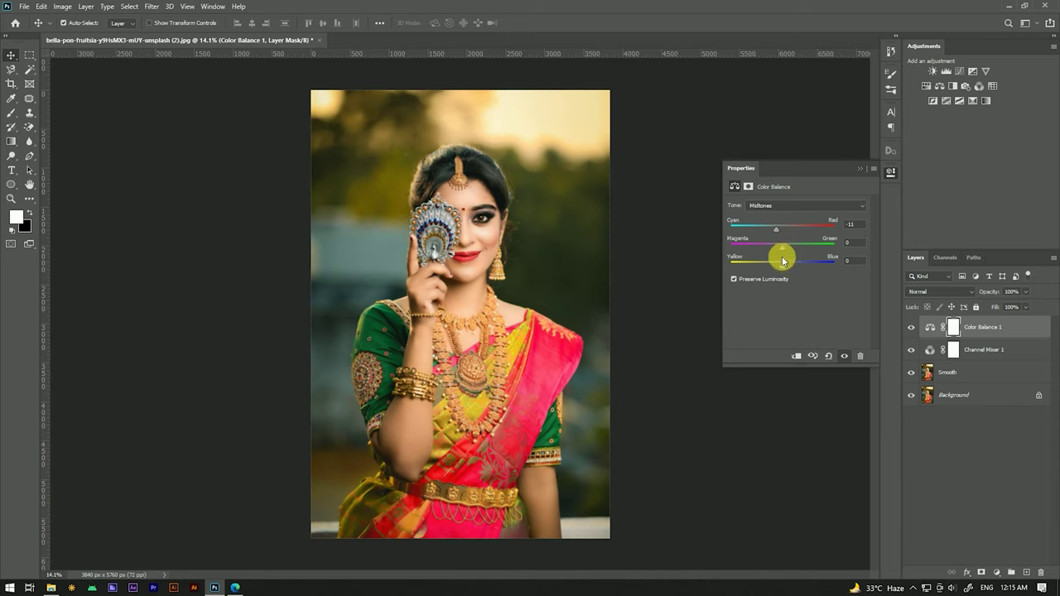
left_click_drag(782, 264, 784, 266)
left_click_drag(789, 263, 790, 265)
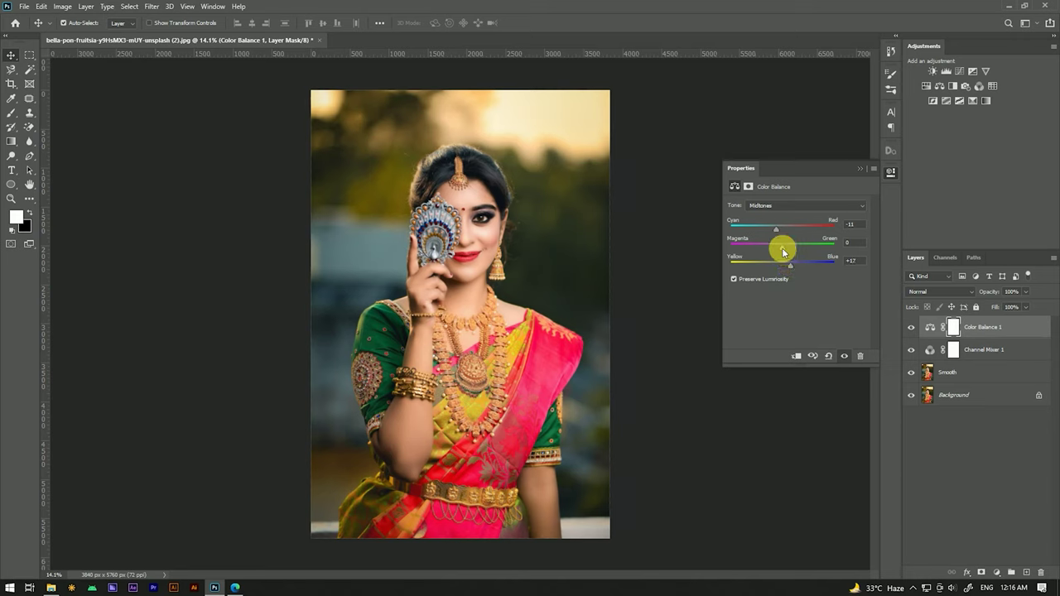
left_click(852, 243)
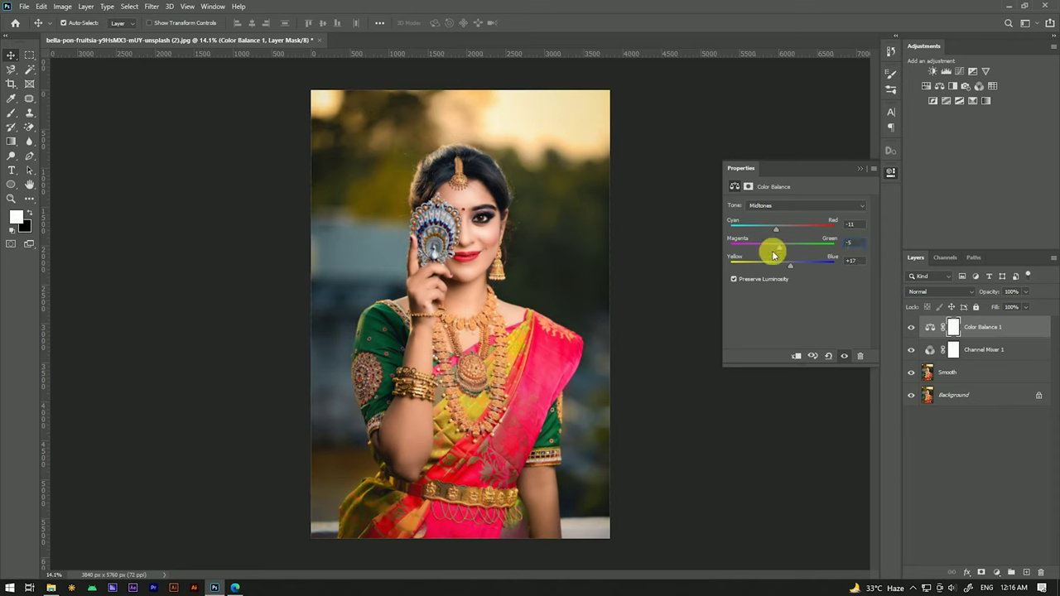
left_click_drag(778, 246, 782, 247)
Set the Color Balance highlights' Cyan-Red value to +10
left_click(838, 204)
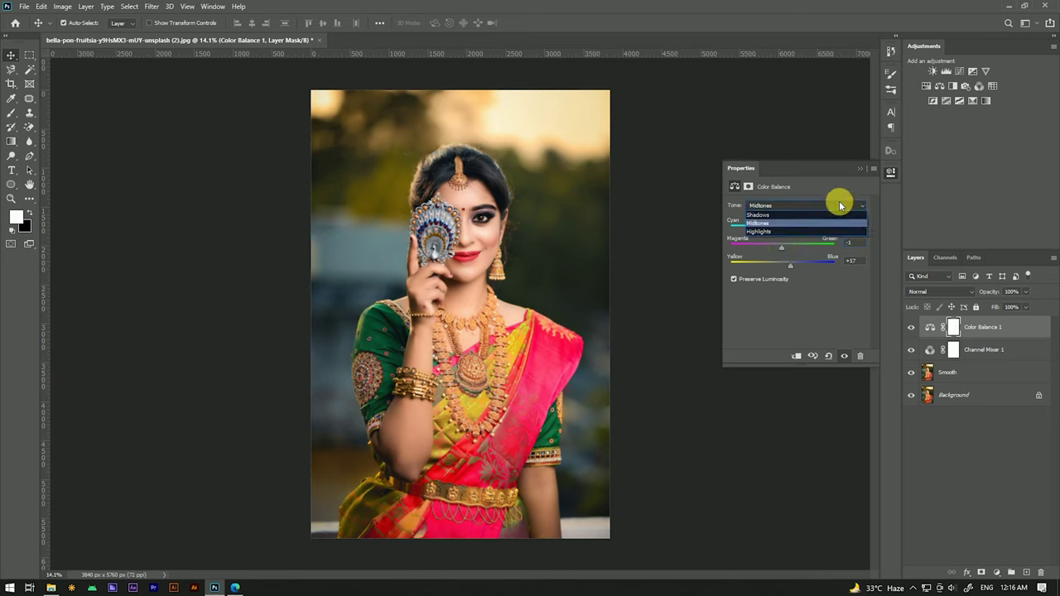
left_click(777, 231)
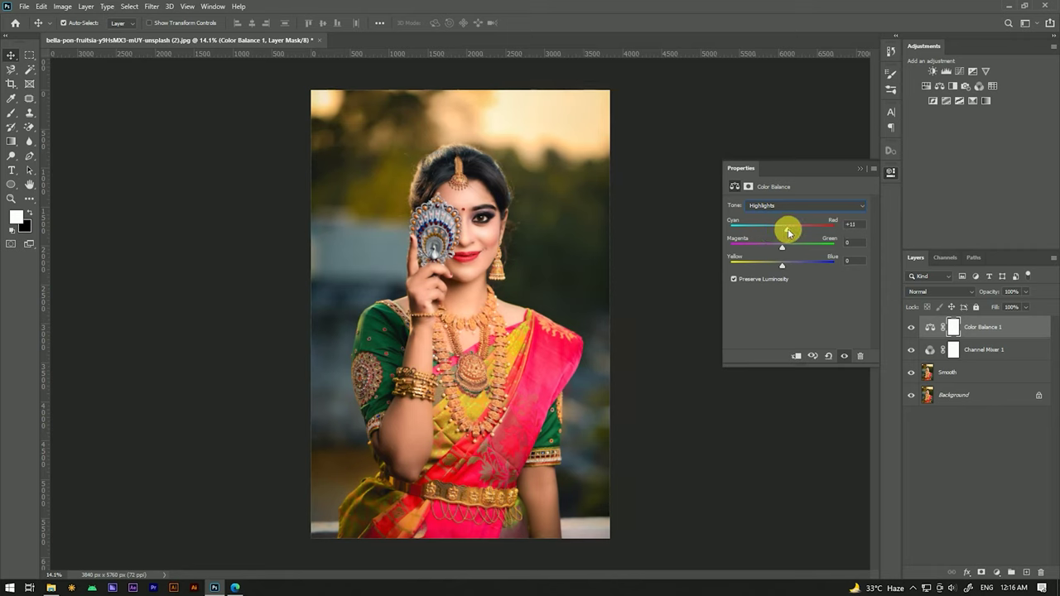
left_click(866, 235)
key("Down")
key("Down")
type("10")
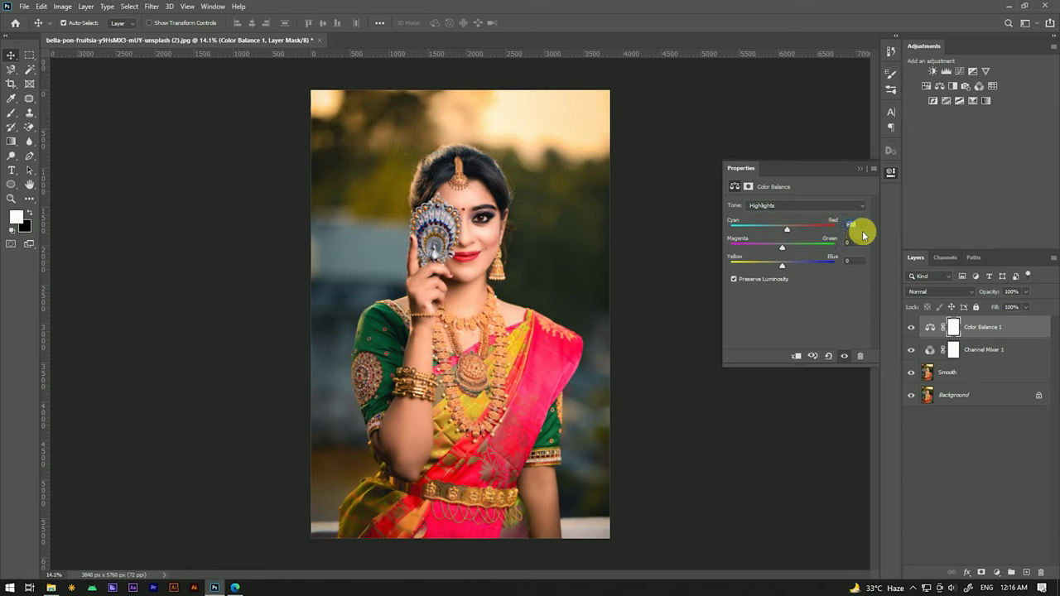
key("Return")
left_click(859, 248)
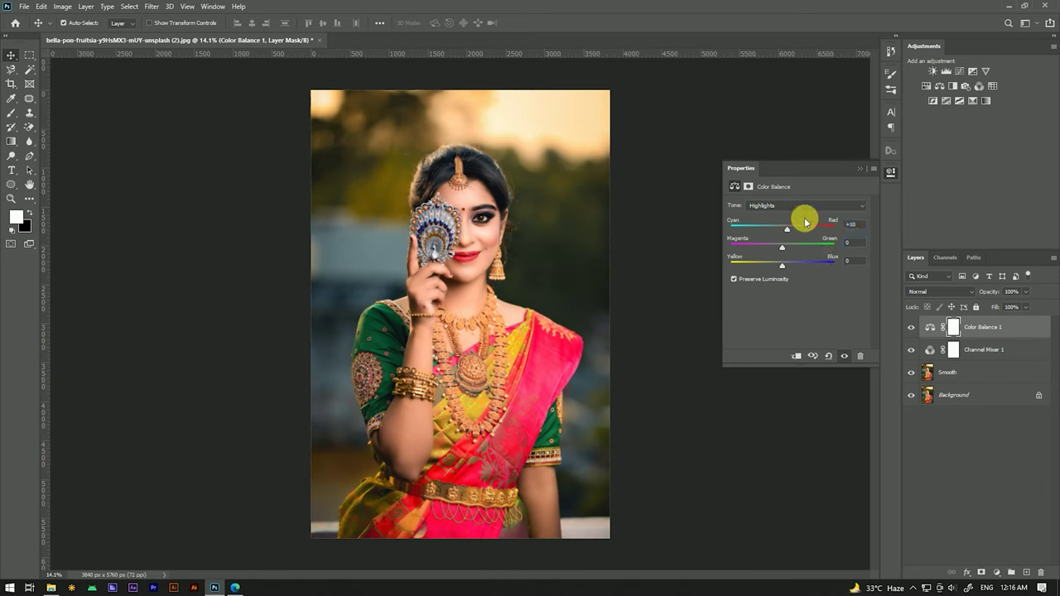
Set the shadows to Cyan-Red -4, Magenta-Green -3 and Yellow-Blue +2
left_click(787, 205)
left_click(766, 215)
left_click(858, 228)
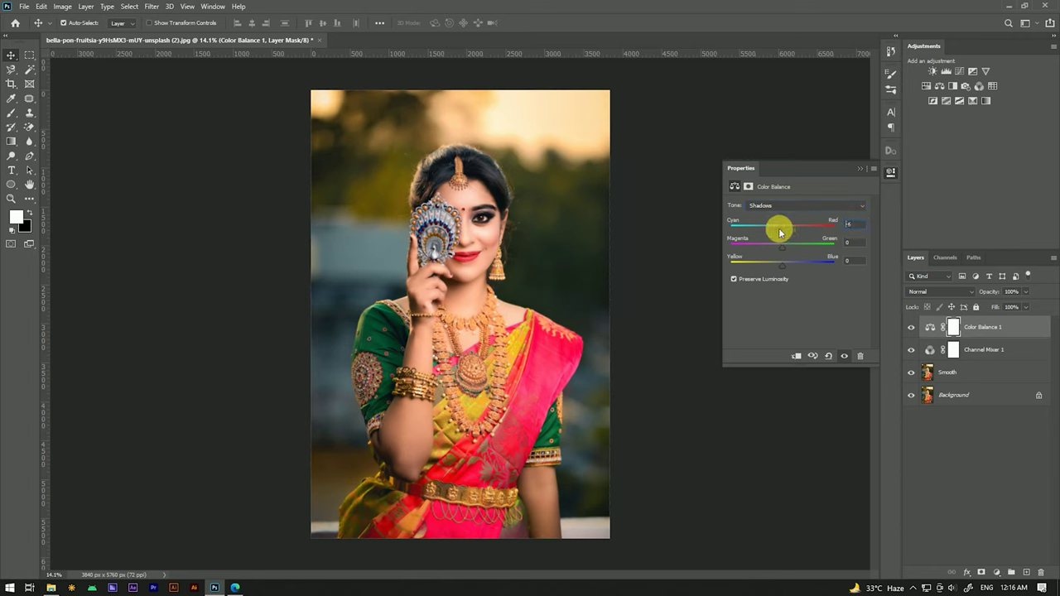
mouse_move(780, 233)
left_mouse_down()
mouse_move(780, 264)
mouse_move(823, 262)
left_mouse_up()
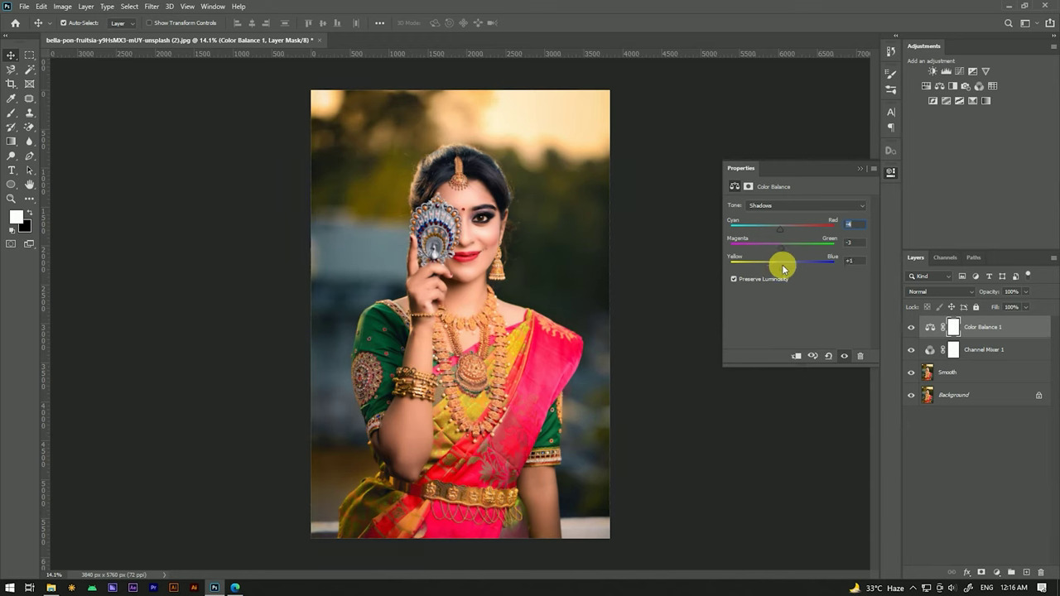
left_click(843, 262)
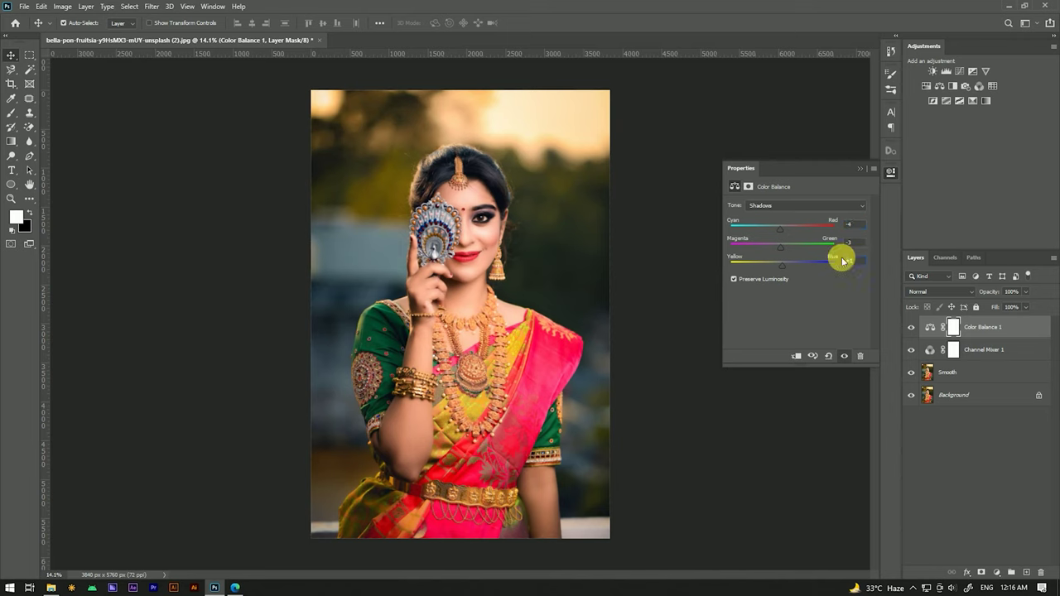
type("2")
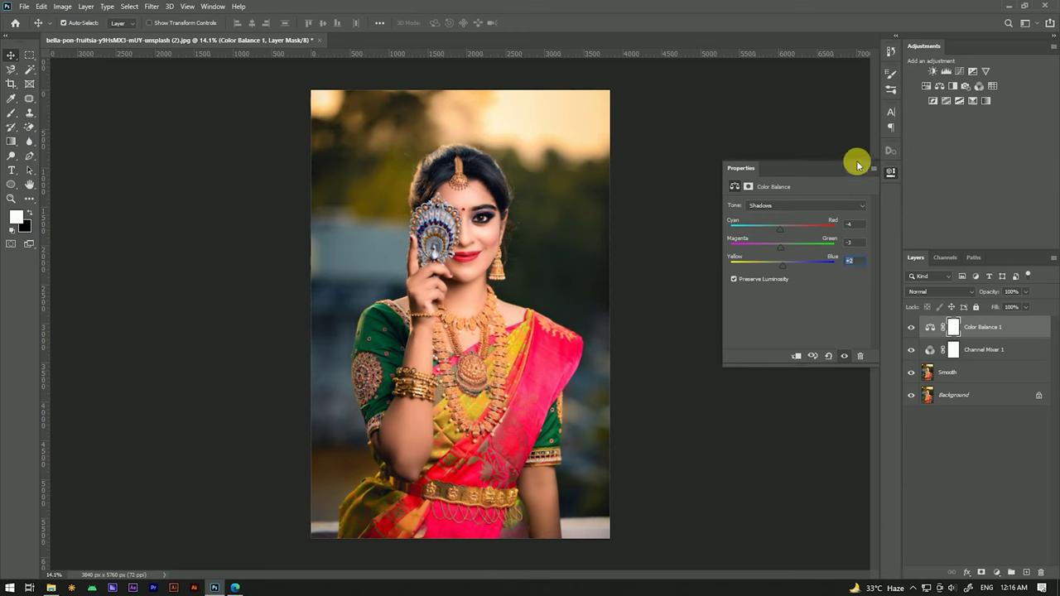
left_click(859, 168)
Add a Selective Color layer with its Cyans set to Cyan +15 and Magenta +32
left_click(1016, 328)
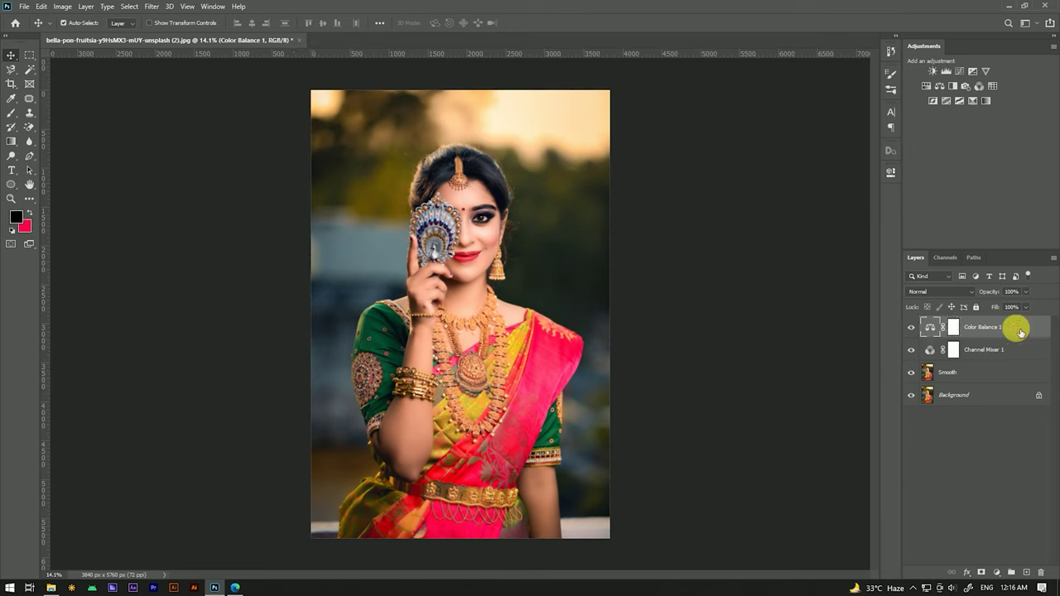
left_click(997, 572)
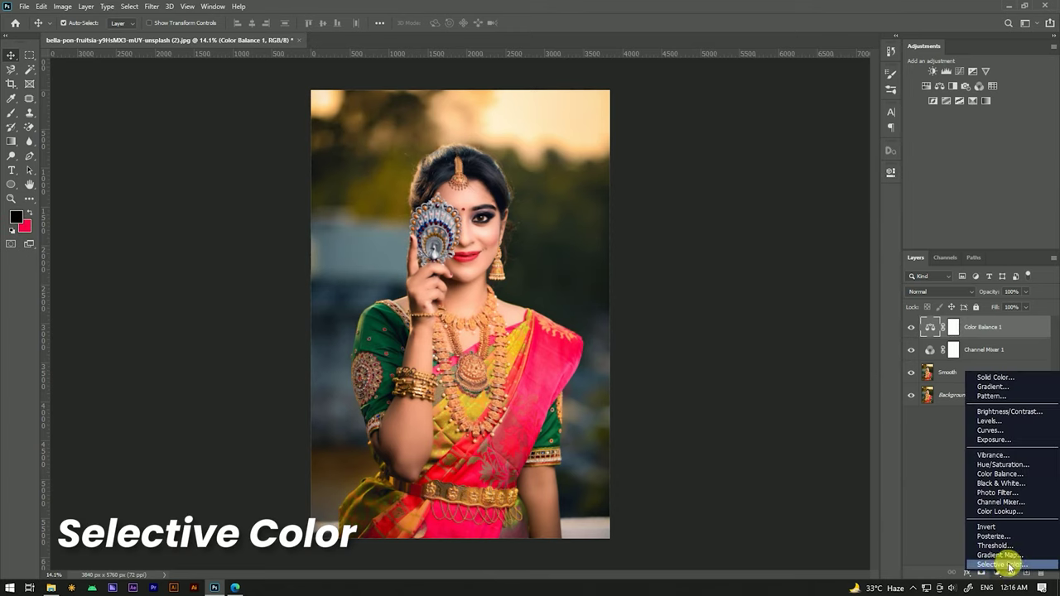
left_click(998, 565)
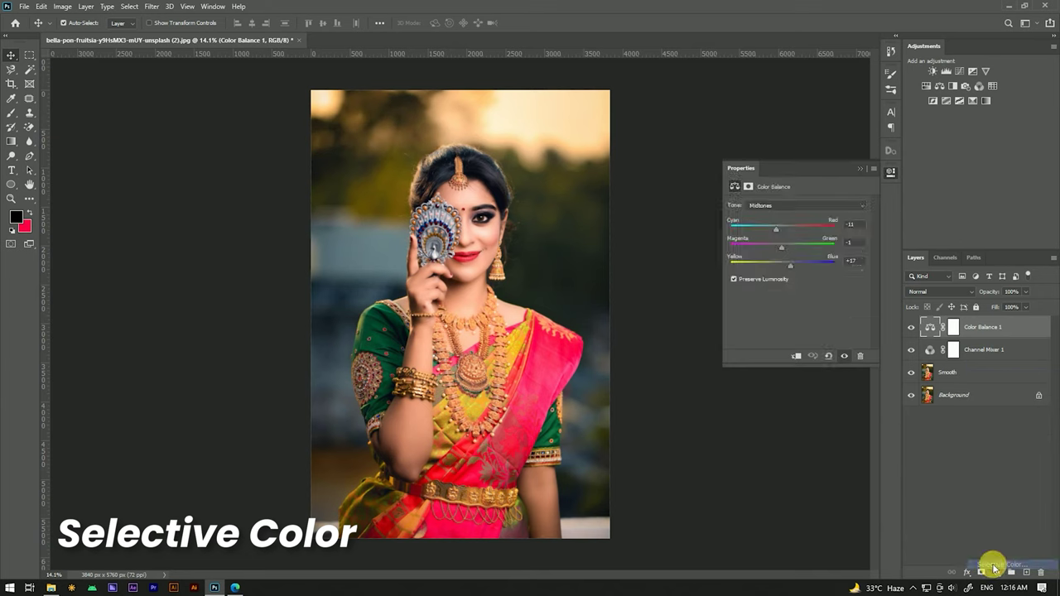
left_click(791, 216)
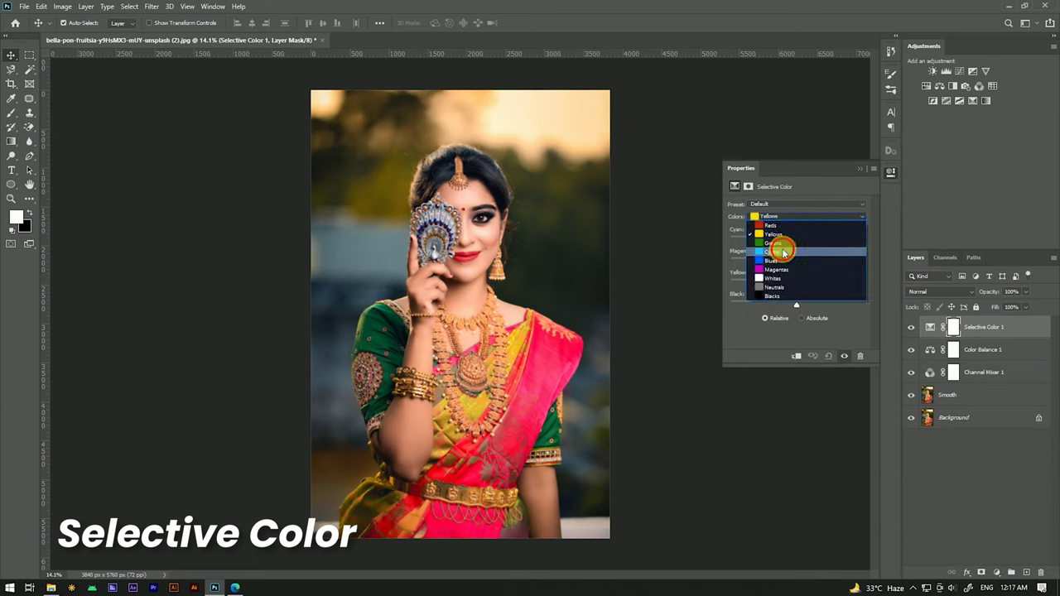
left_click(784, 252)
left_click_drag(796, 242, 807, 242)
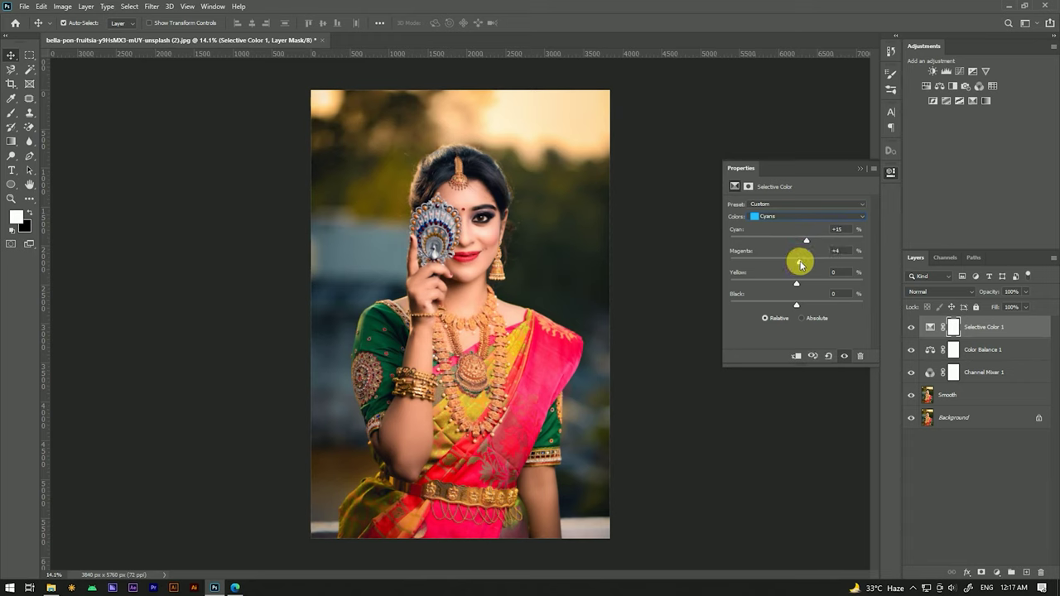
left_click_drag(812, 263, 820, 264)
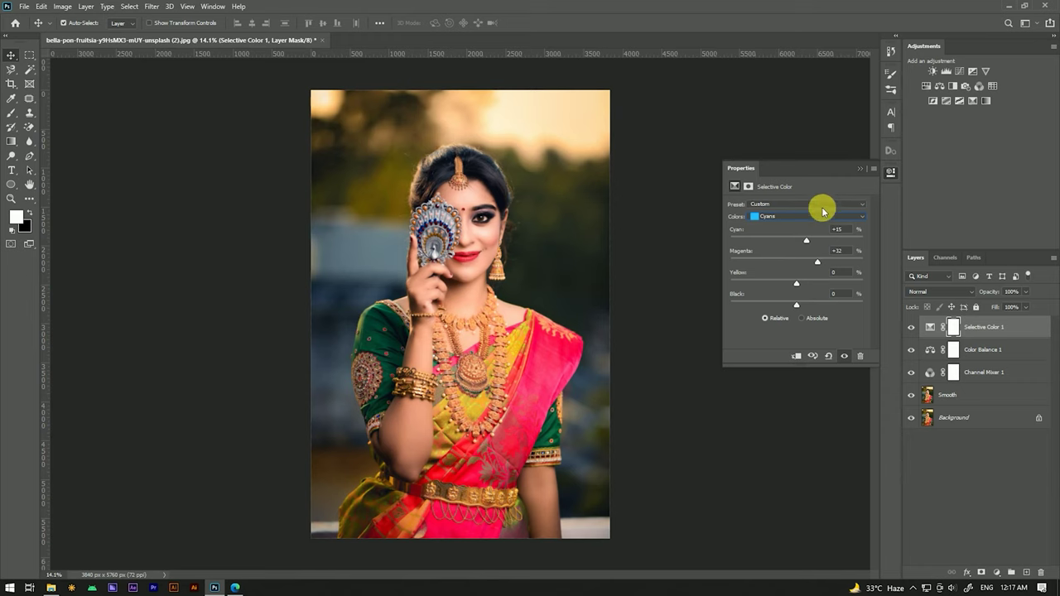
left_click(850, 218)
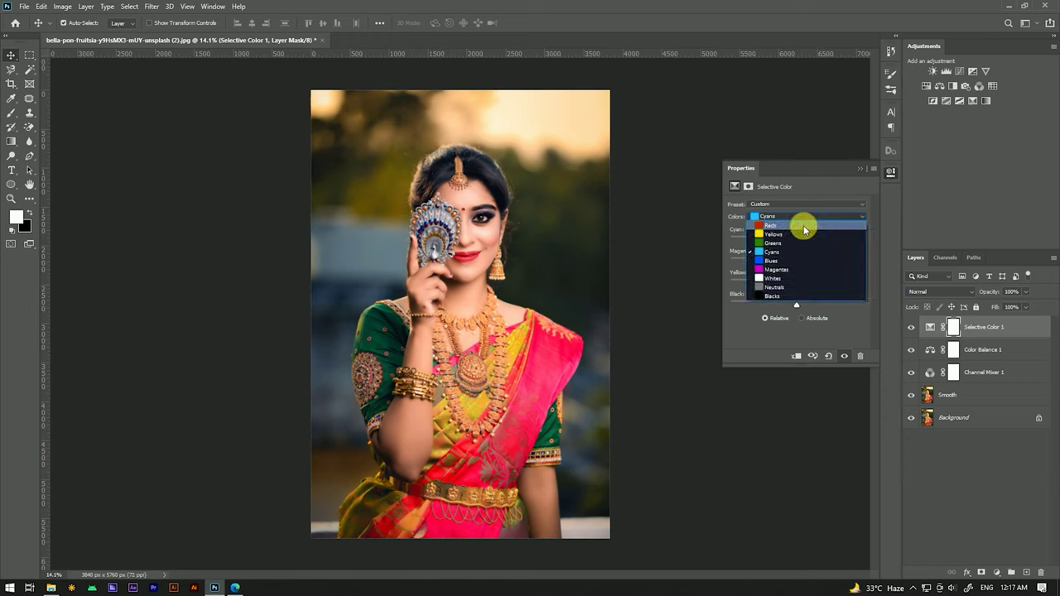
Set the Selective Color Yellows to Cyan -10, Magenta -5 and Black +5
left_click(778, 235)
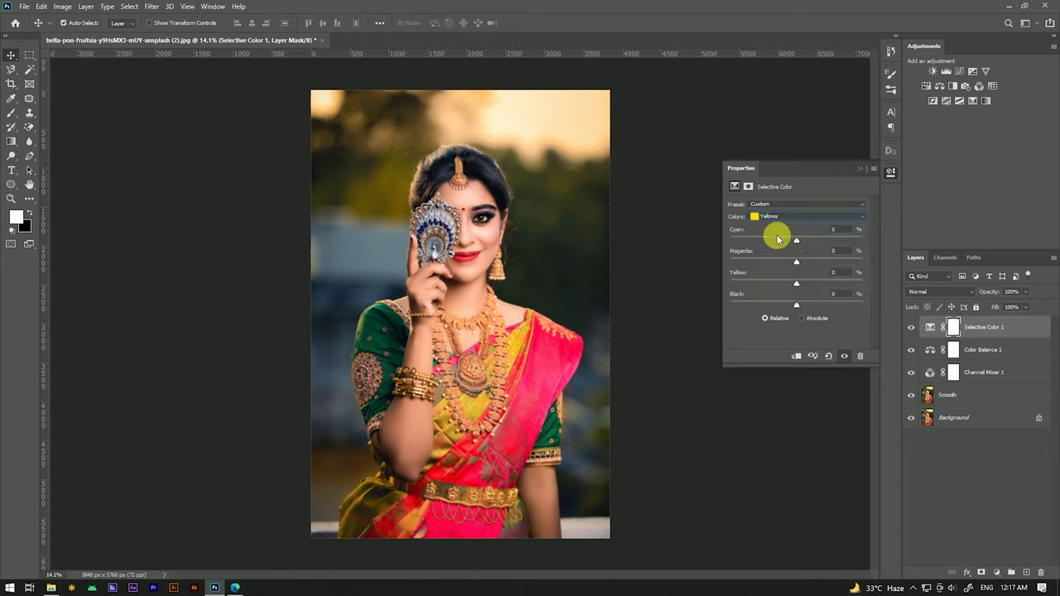
mouse_move(799, 243)
left_mouse_down()
mouse_move(782, 237)
mouse_move(796, 241)
left_mouse_up()
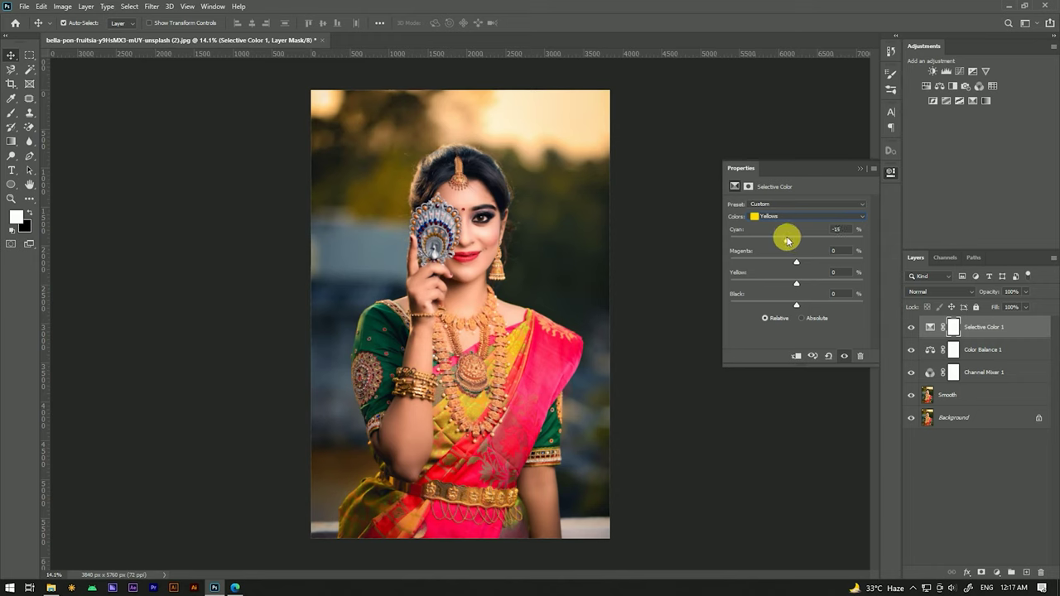
left_click(833, 232)
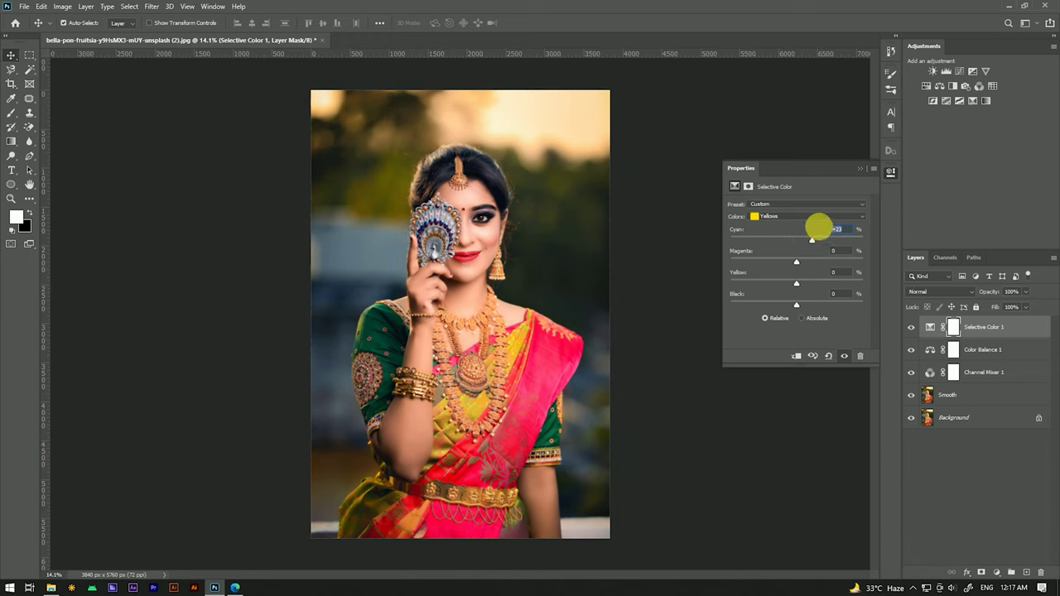
type("10")
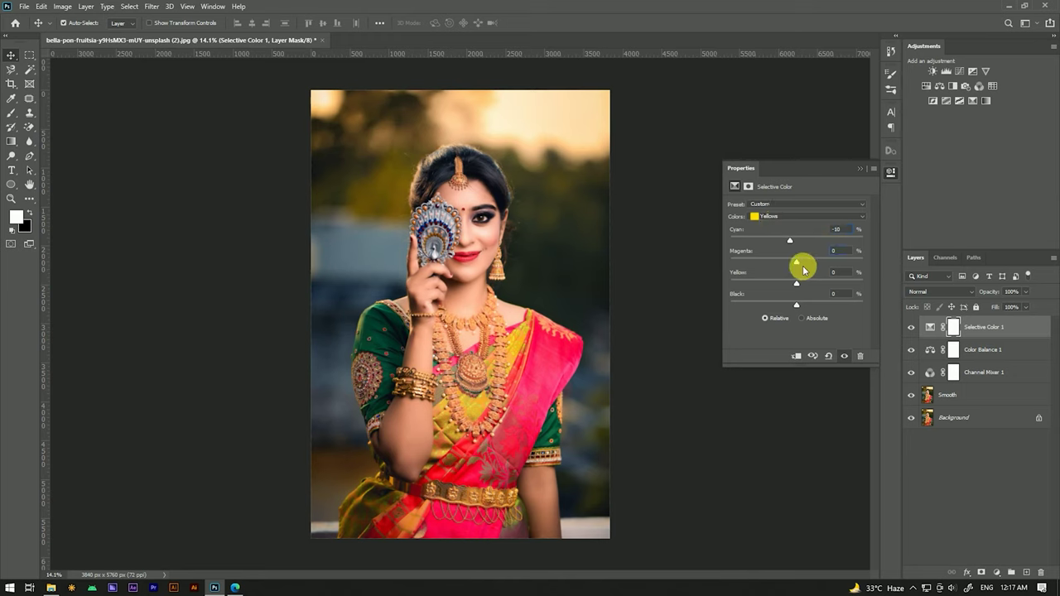
scroll(823, 250, "up", 5)
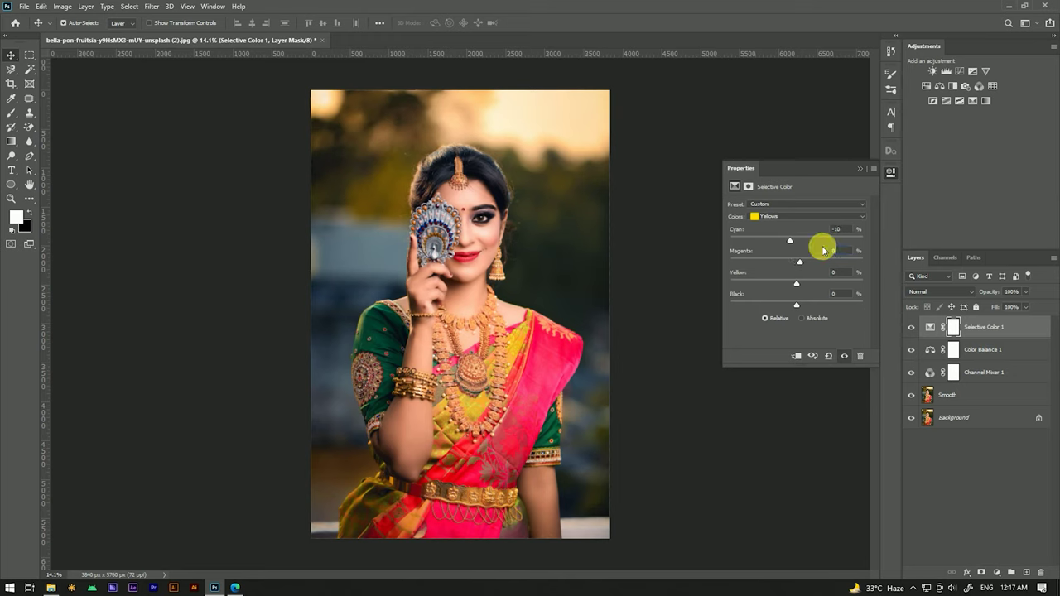
left_click(833, 250)
type("-5")
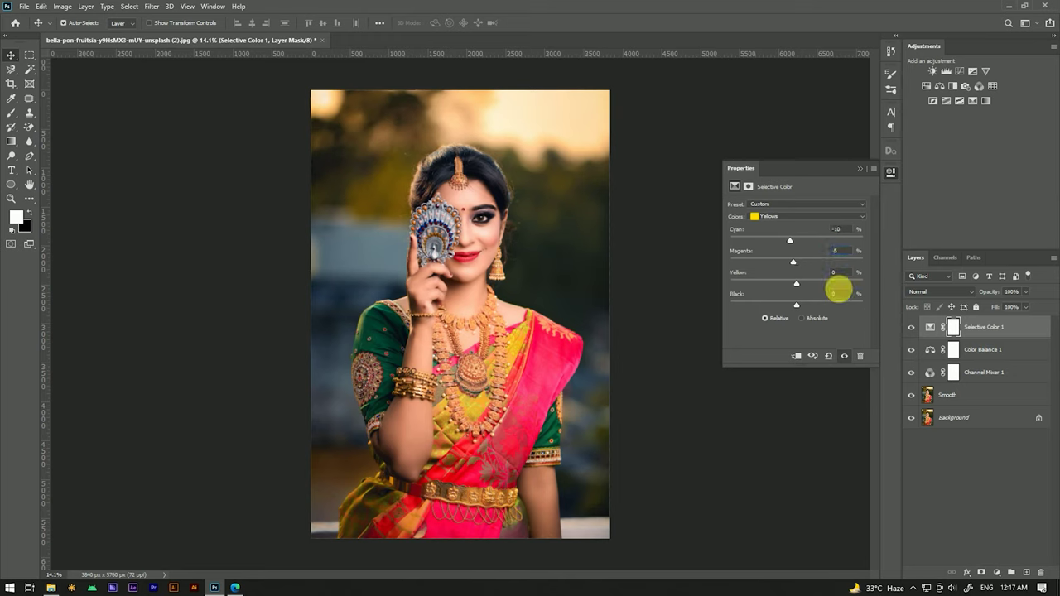
left_click(840, 295)
type("5")
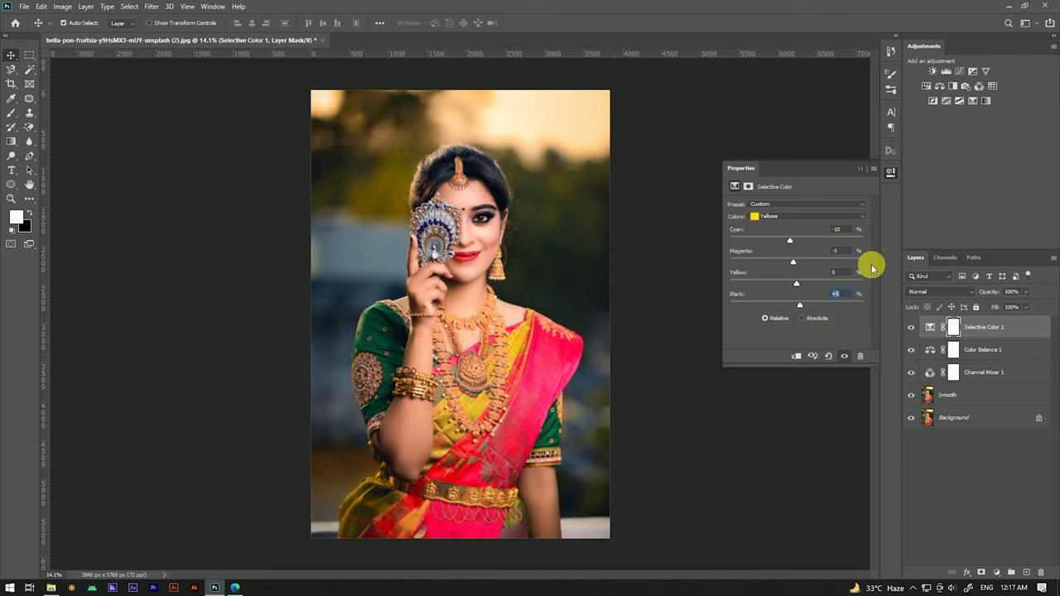
left_click(859, 167)
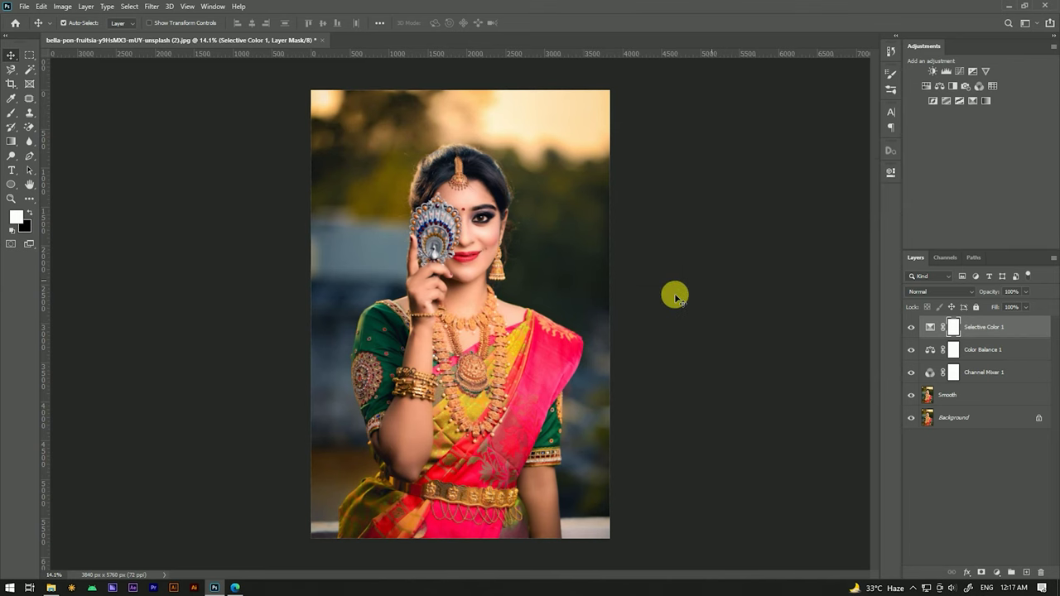
Zoom in and back out to inspect the face after the colour grade
scroll(472, 218, "up", 2)
scroll(472, 218, "up", 2)
scroll(469, 211, "up", 1)
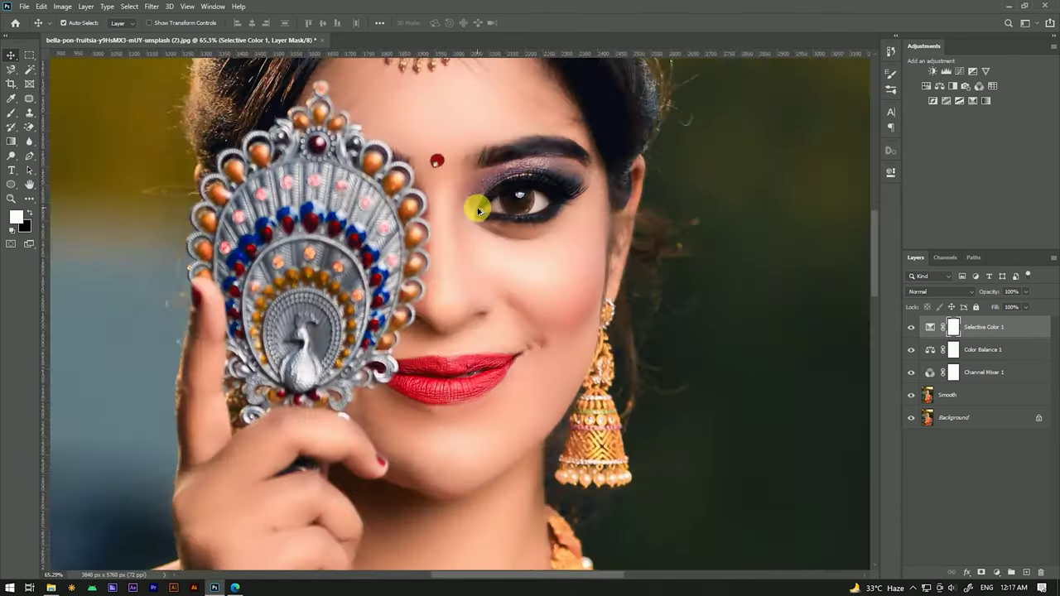
scroll(476, 208, "up", 1)
scroll(543, 170, "up", 1)
scroll(544, 170, "down", 3)
scroll(543, 168, "down", 1)
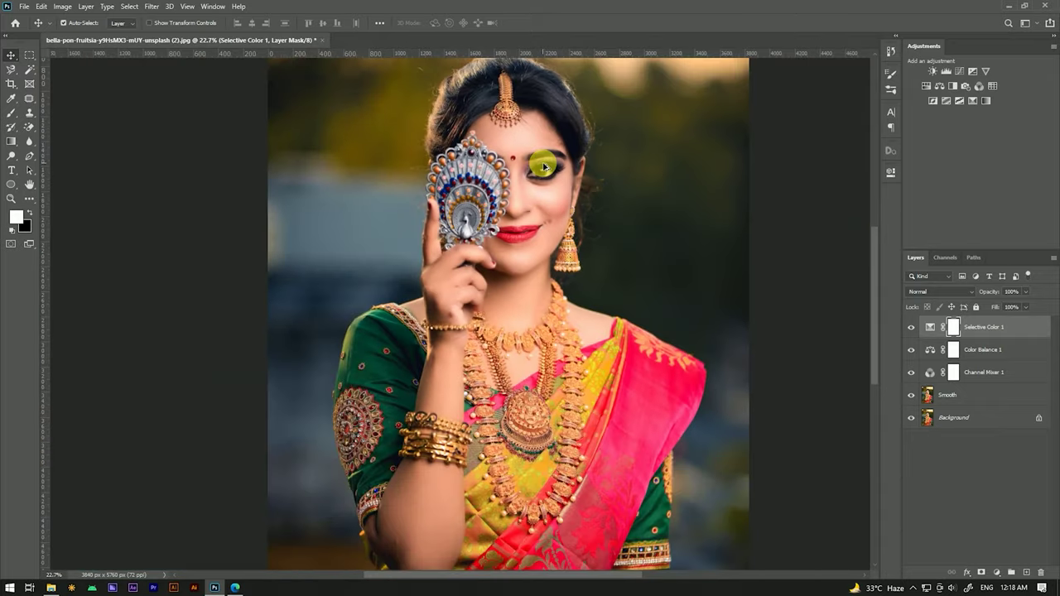
scroll(544, 168, "down", 1)
scroll(581, 250, "down", 1)
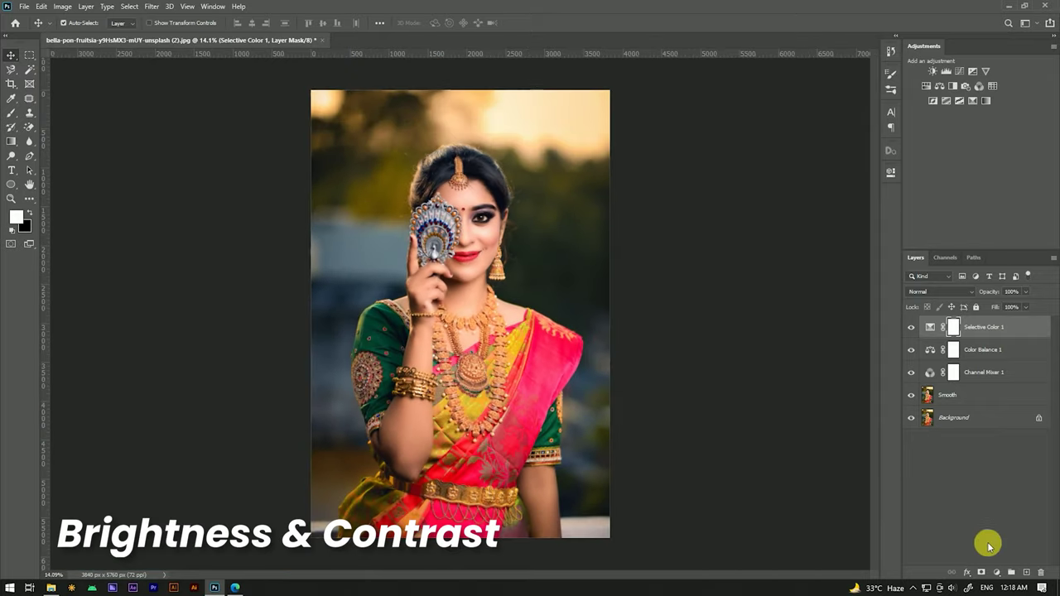
Add a Brightness/Contrast adjustment layer set to Brightness 11 and Contrast 8
left_click(998, 573)
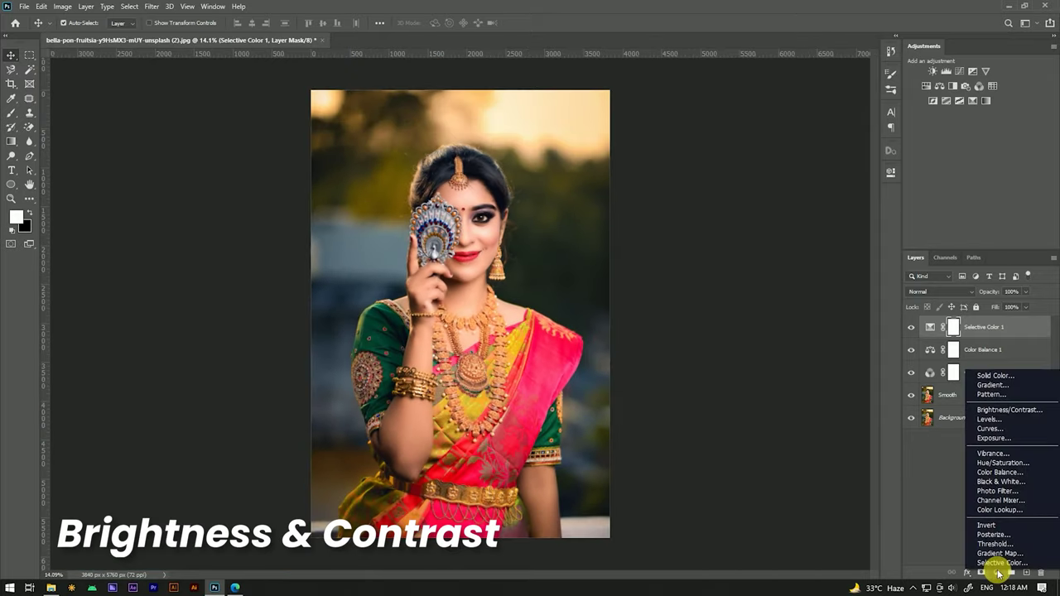
left_click(995, 409)
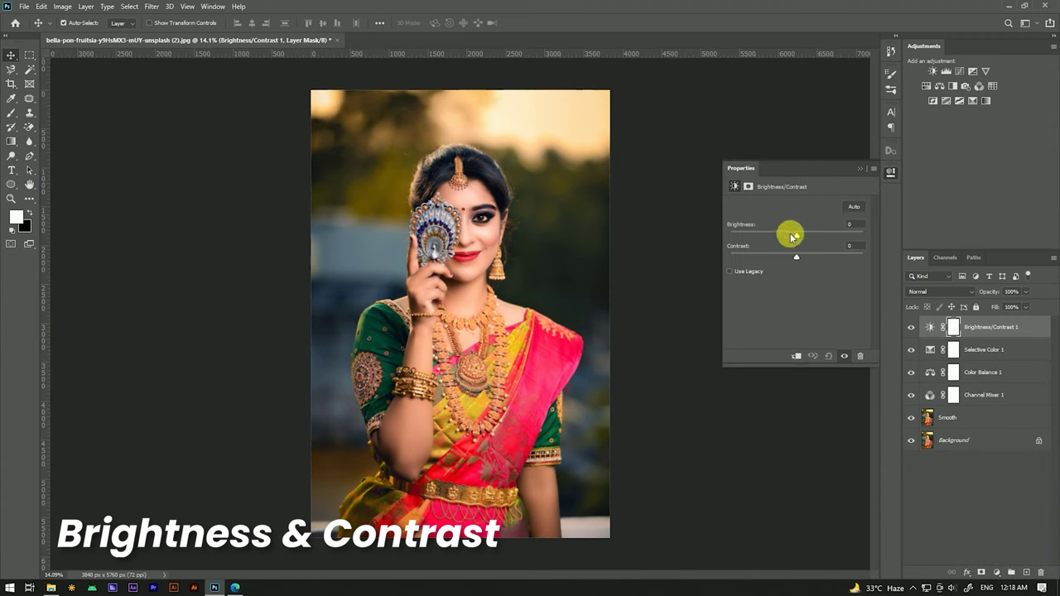
left_click_drag(798, 238, 802, 261)
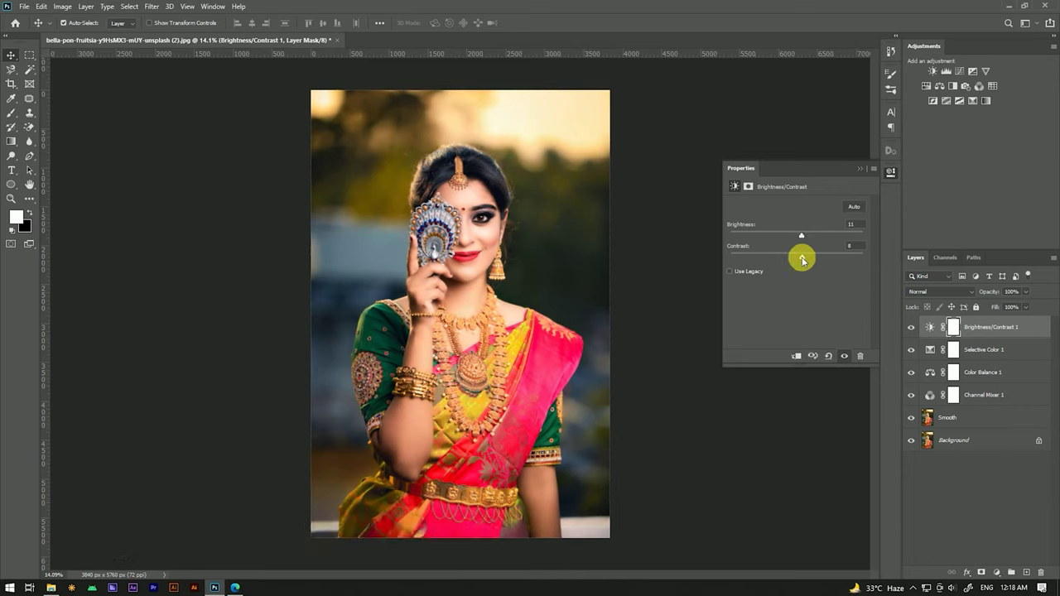
left_click(860, 171)
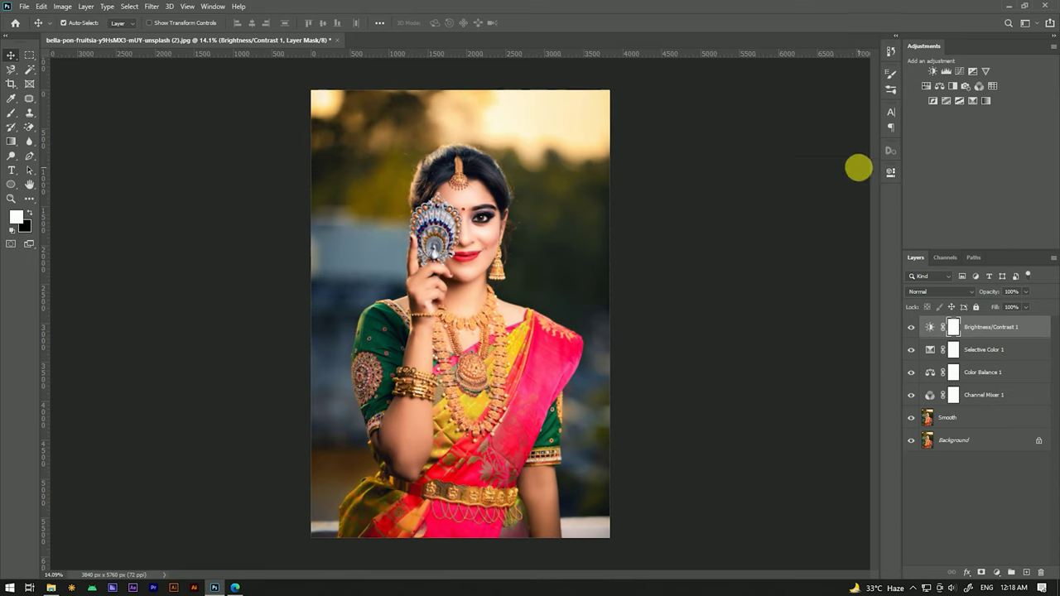
Add a Curves layer with a midtone point and a slightly lifted lower RGB point
left_click(998, 574)
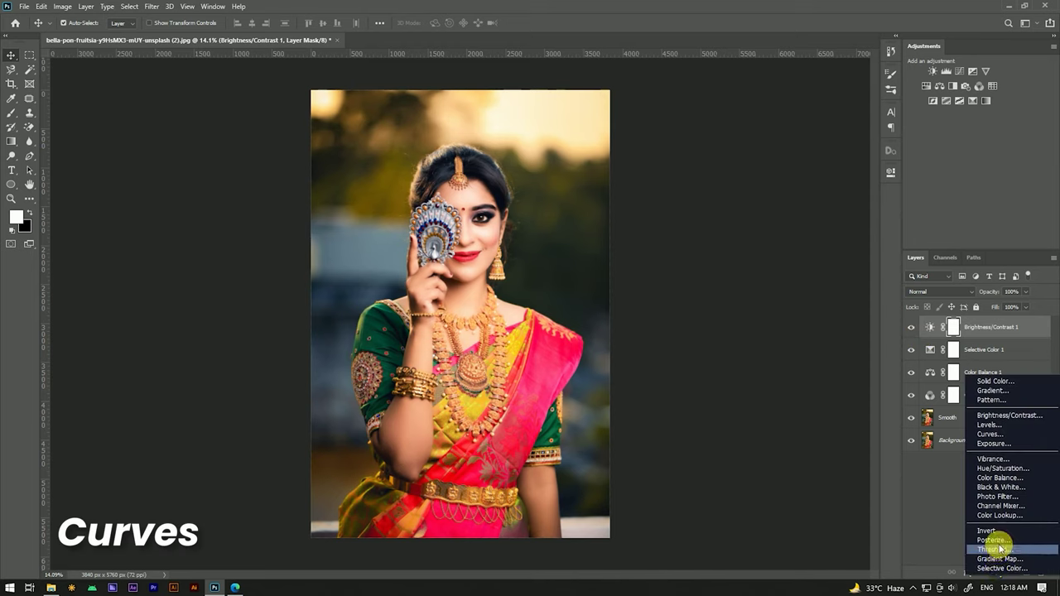
left_click(997, 434)
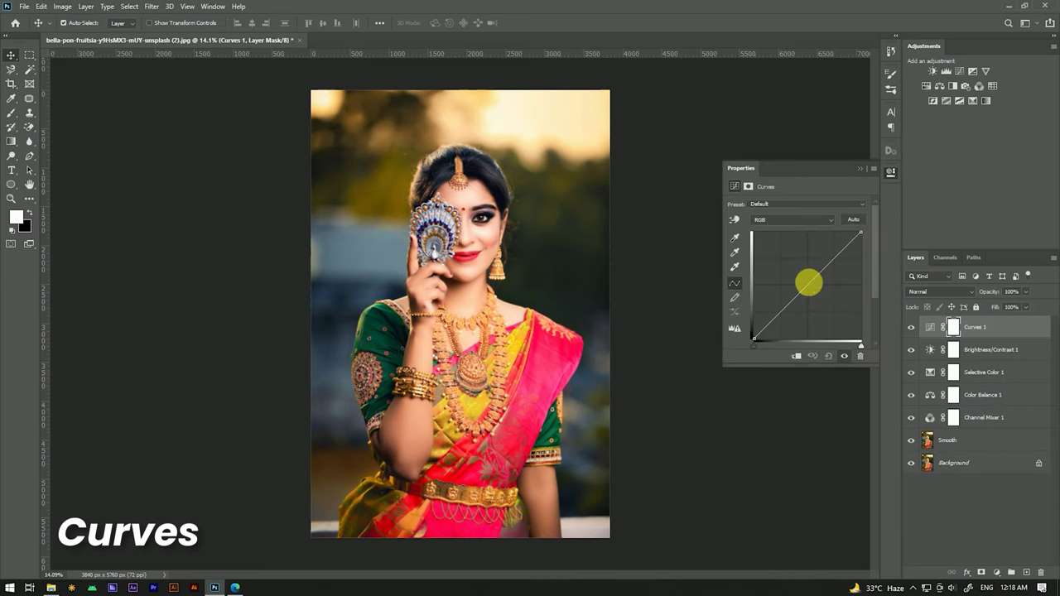
left_click_drag(809, 285, 809, 292)
left_click(789, 309)
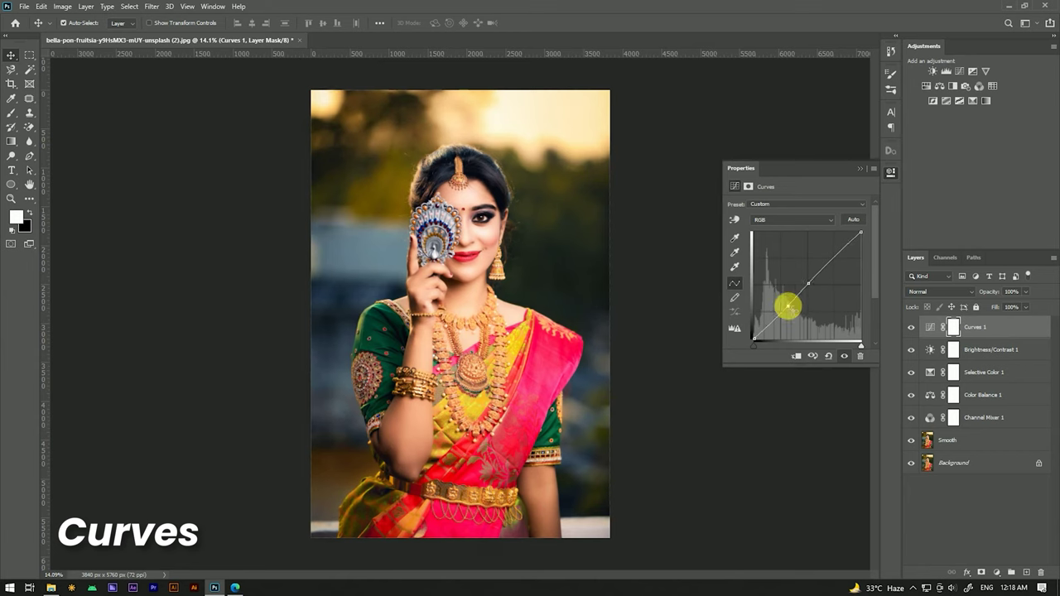
left_click_drag(788, 307, 787, 306)
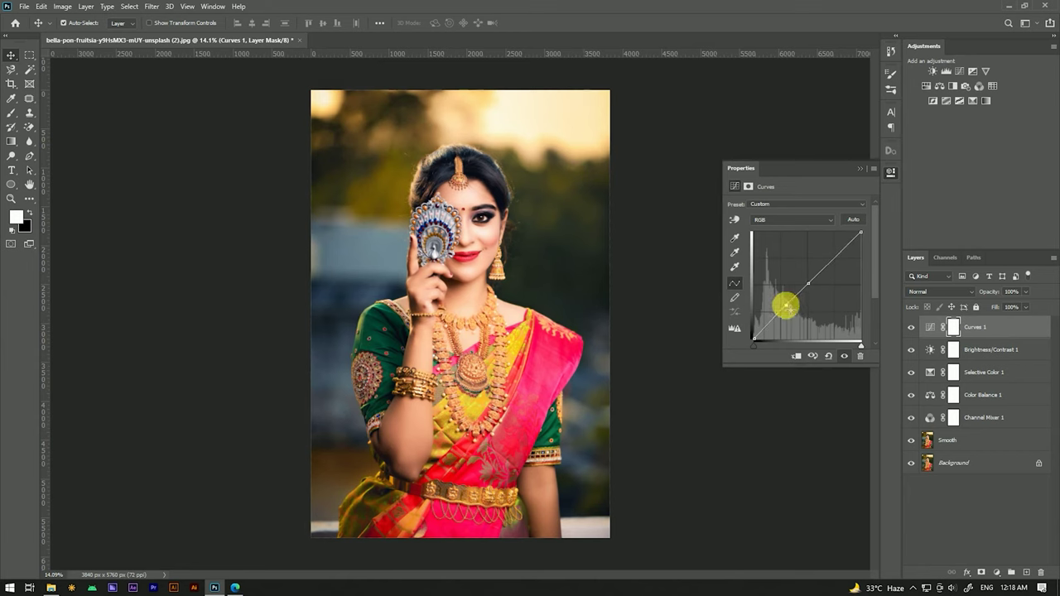
left_click_drag(787, 307, 785, 305)
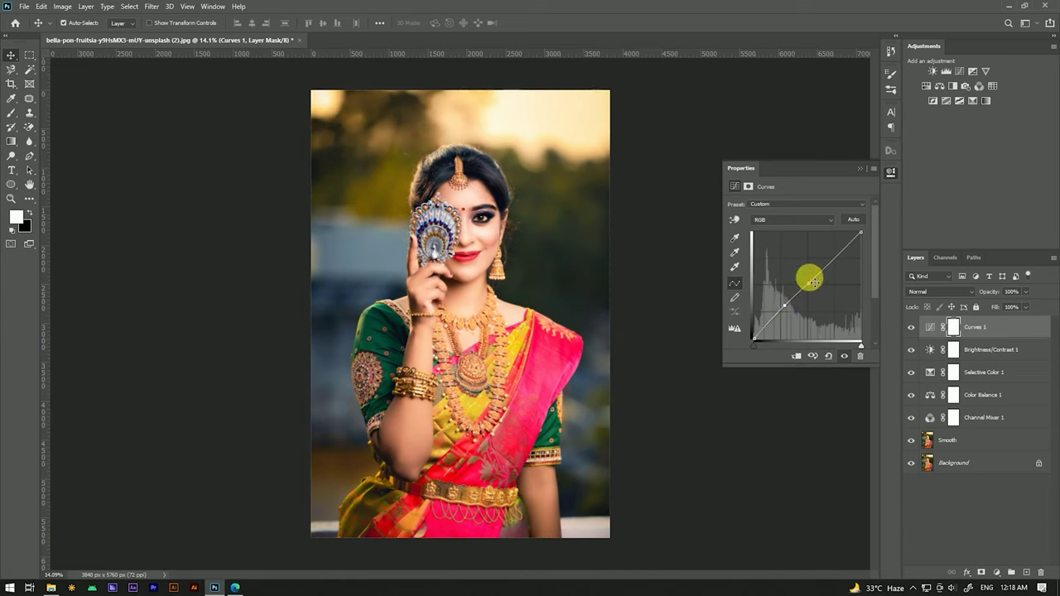
left_click(891, 171)
Toggle the Curves 1 layer's visibility to compare before and after
left_click(912, 328)
left_click(912, 328)
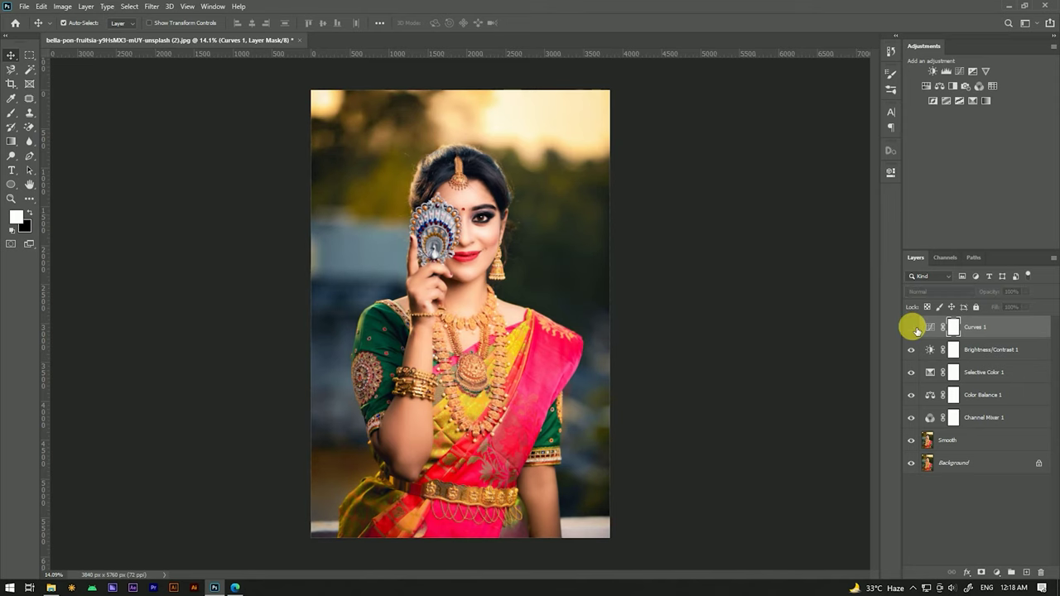
left_click(912, 328)
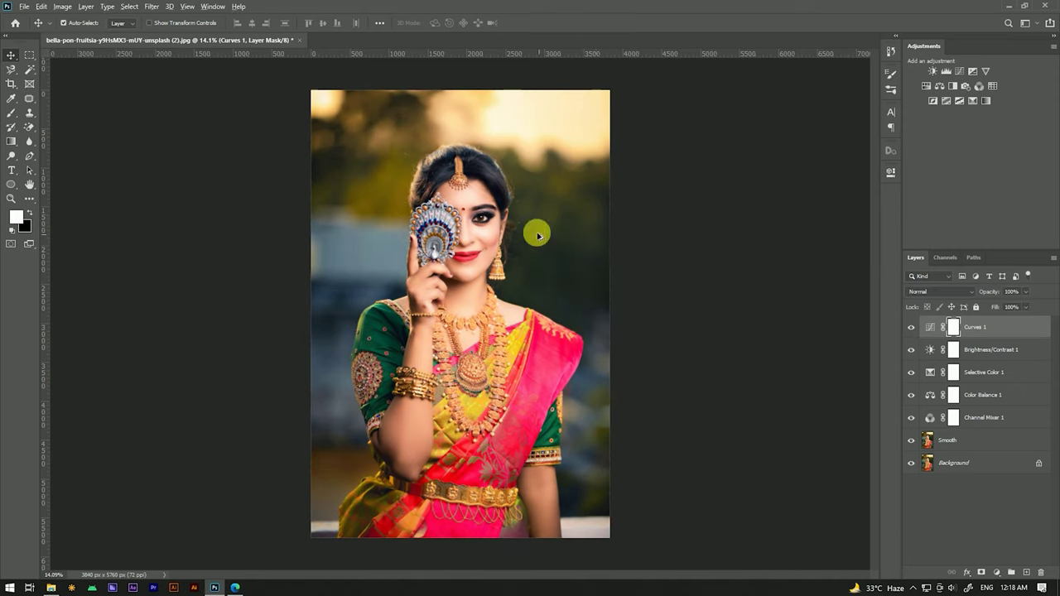
scroll(572, 240, "down", 3)
Group Channel Mixer 1 through Curves 1 into a new group named Color_effects
scroll(480, 238, "up", 1)
key("ctrl+0")
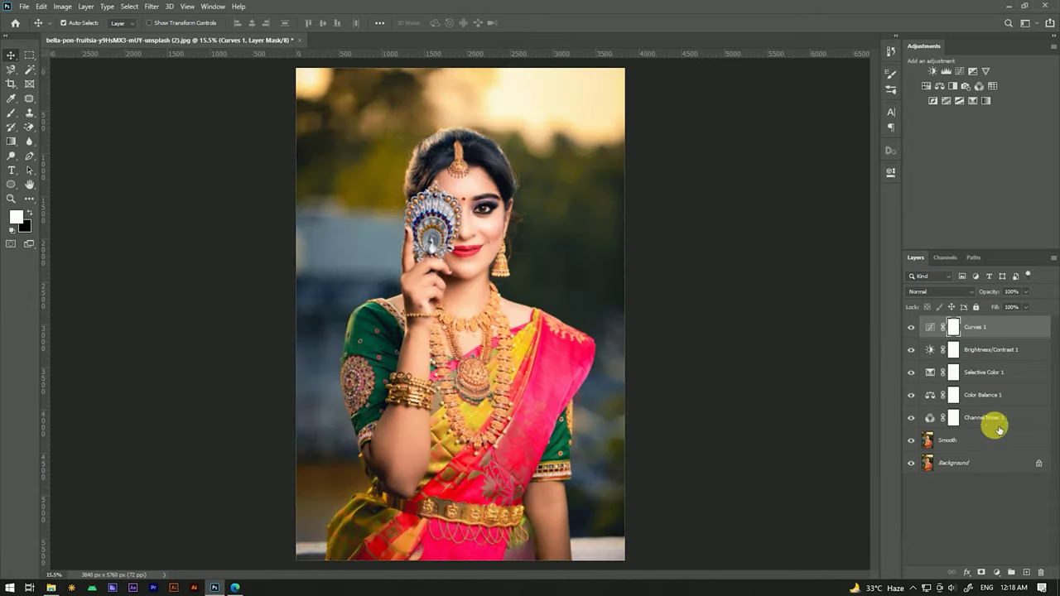
left_click(1013, 416)
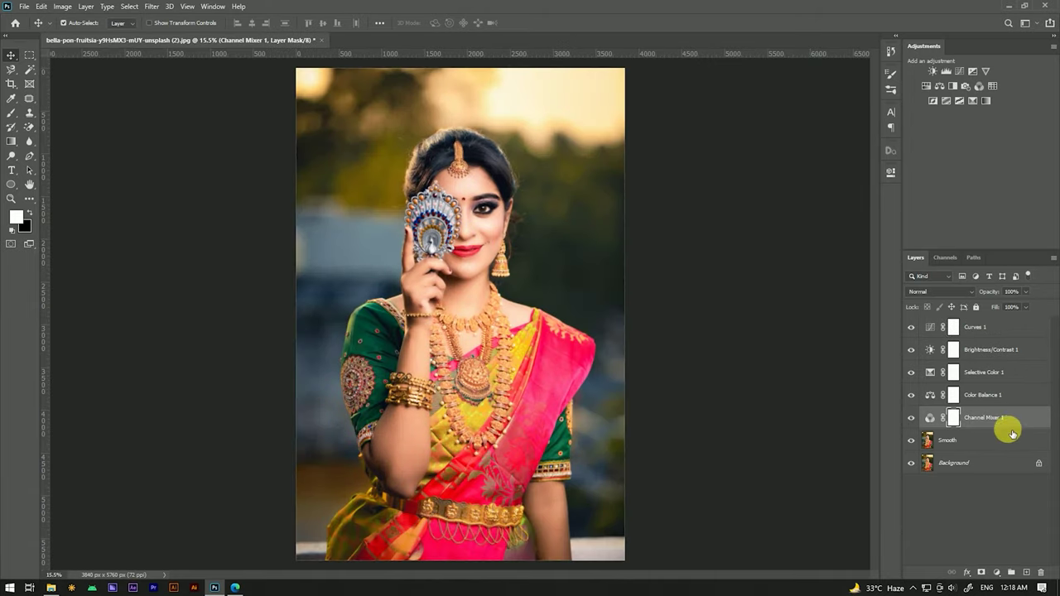
left_click(1010, 328, "shift")
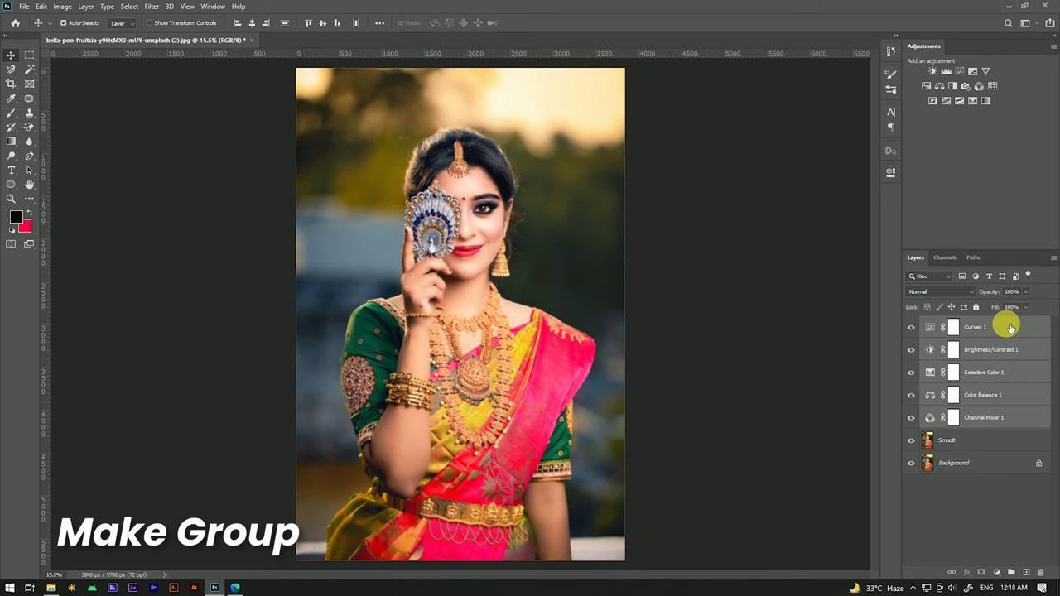
right_click(1010, 329)
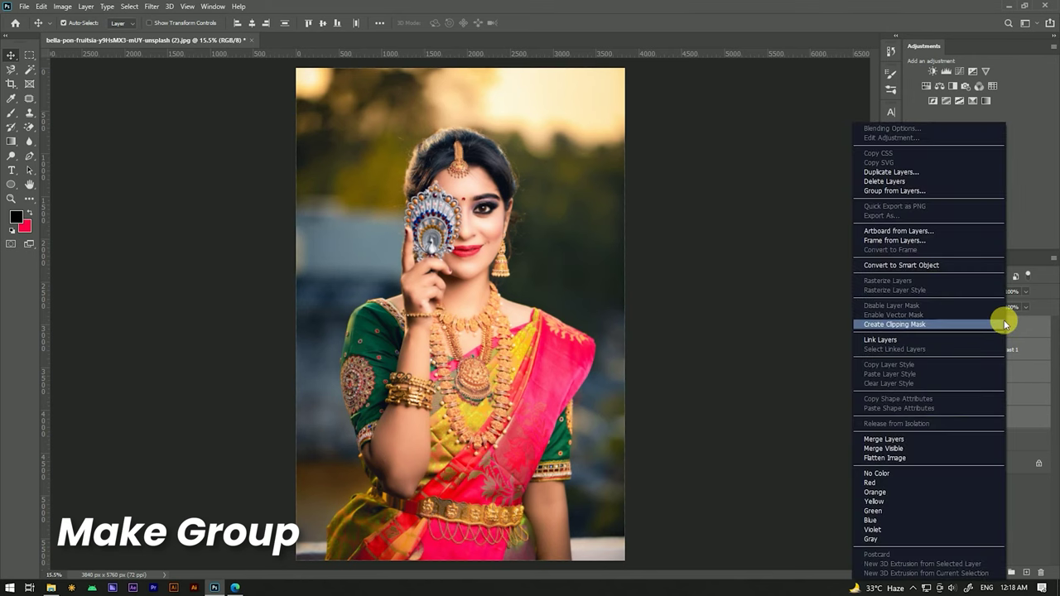
left_click(903, 192)
type("Color_")
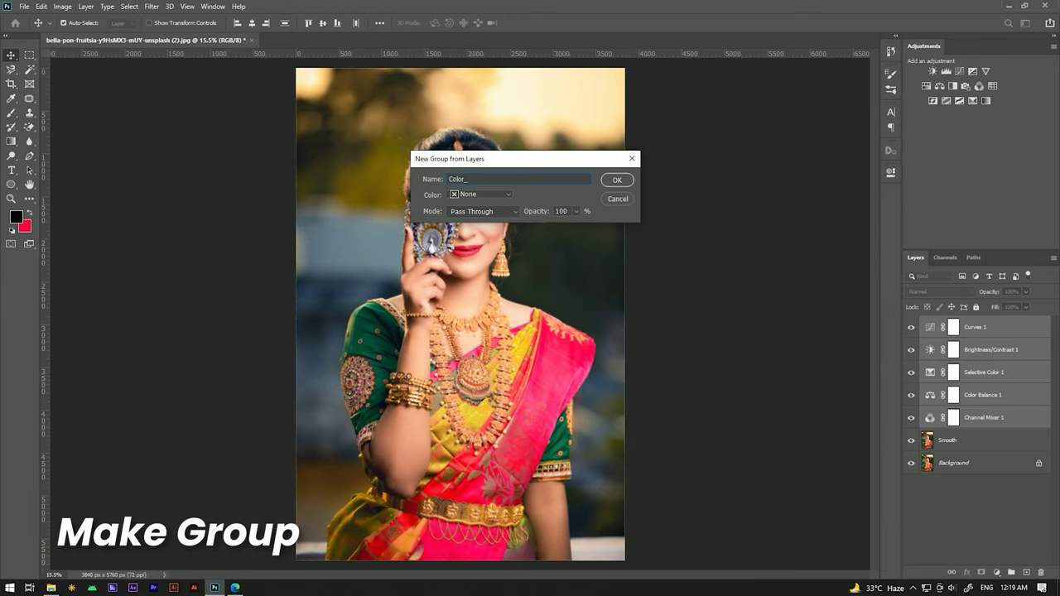
type("effects")
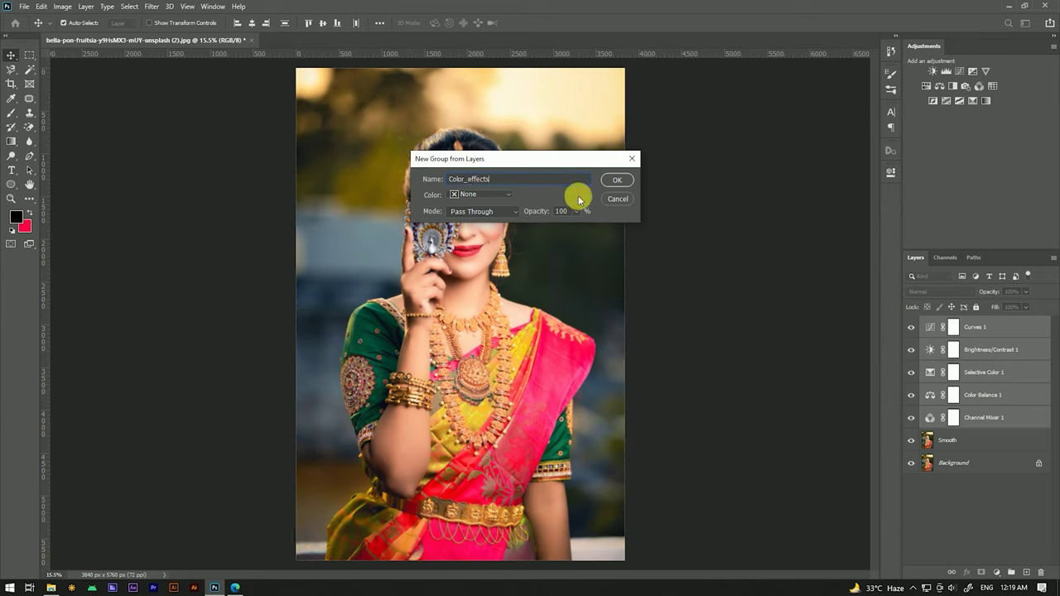
left_click(618, 179)
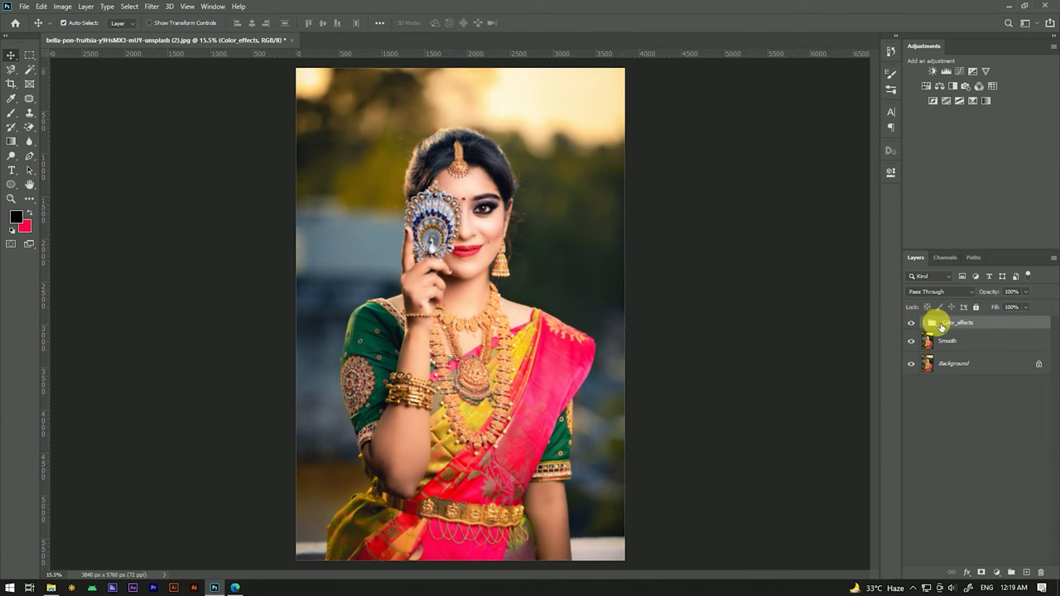
Toggle the Color_effects group and Smooth layer to compare, then select Smooth
left_click(912, 323)
left_click(912, 323)
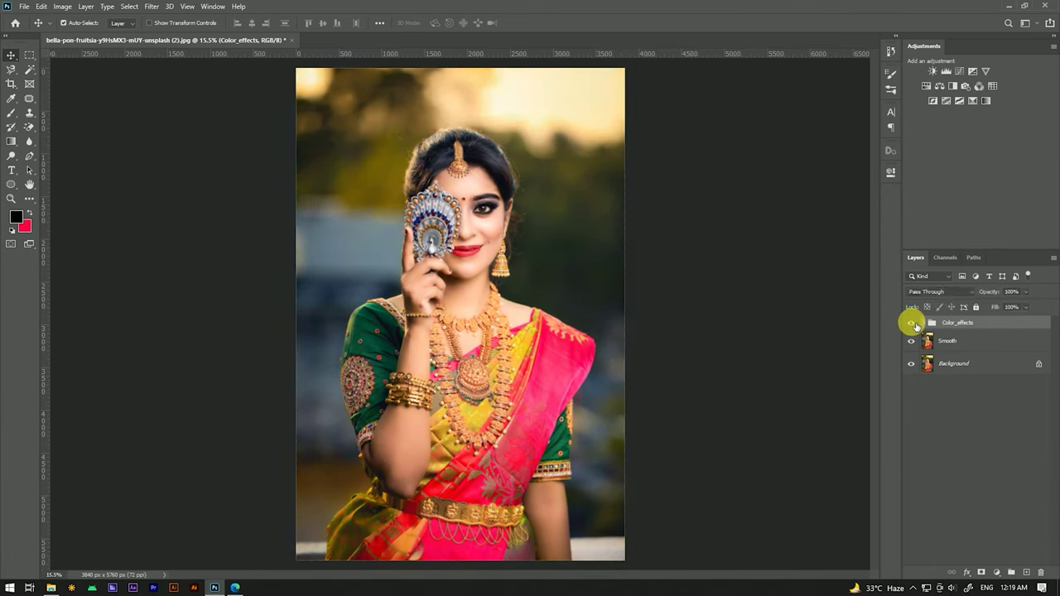
left_click(912, 323)
left_click(912, 323)
left_click(912, 341)
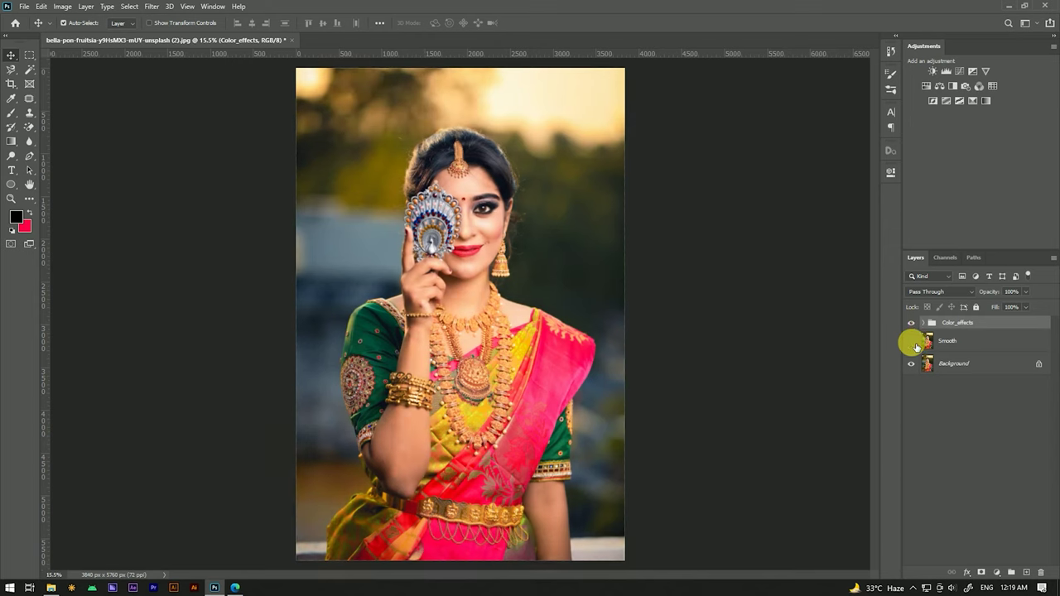
left_click(912, 342)
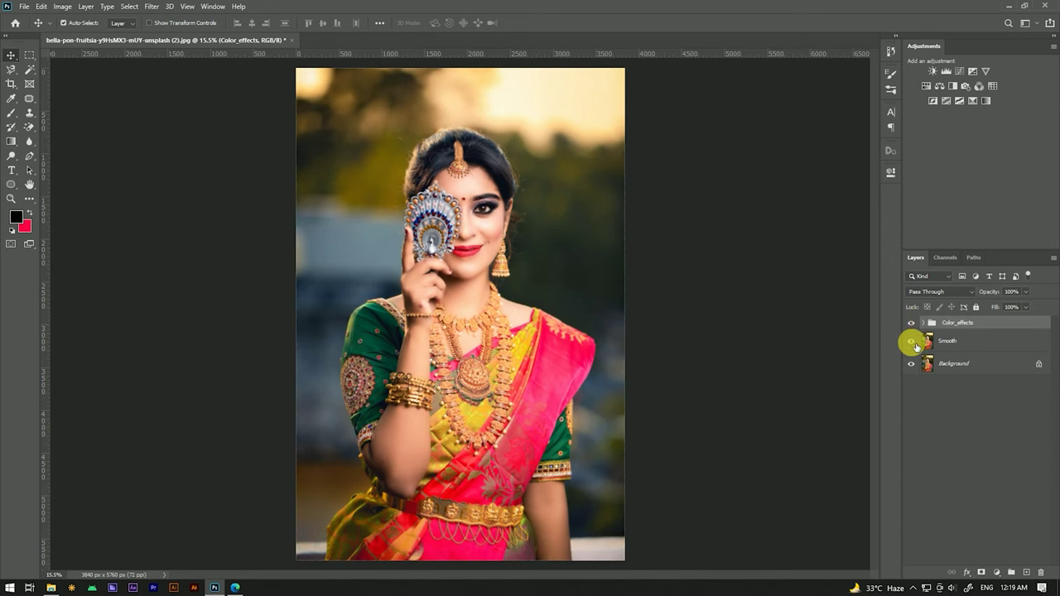
left_click(997, 340, "shift")
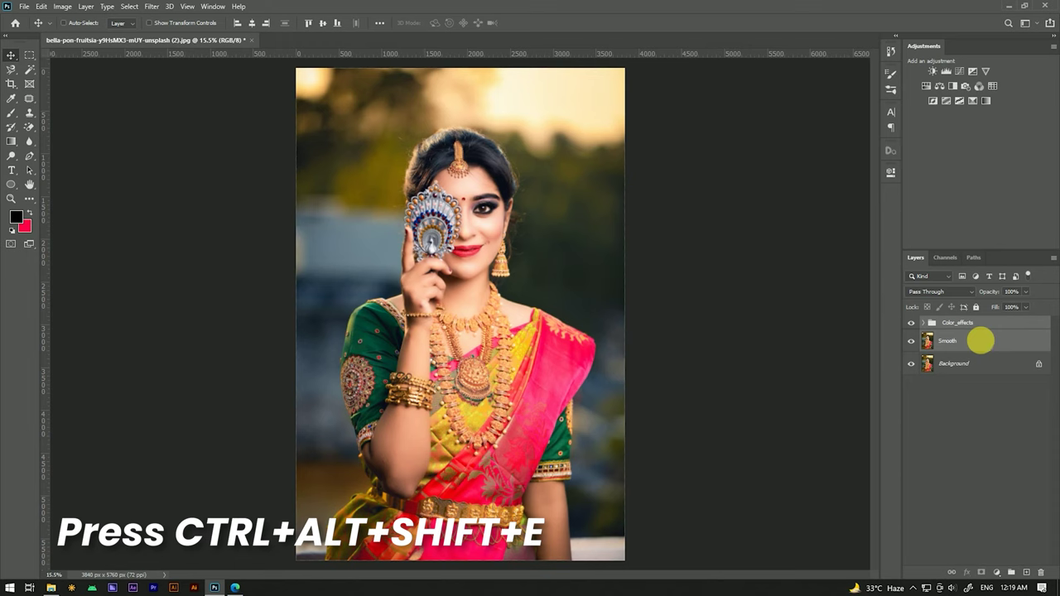
Stamp visible layers into a new top layer, rename it Color, and convert it to a Smart Object
key("ctrl+alt+shift+e")
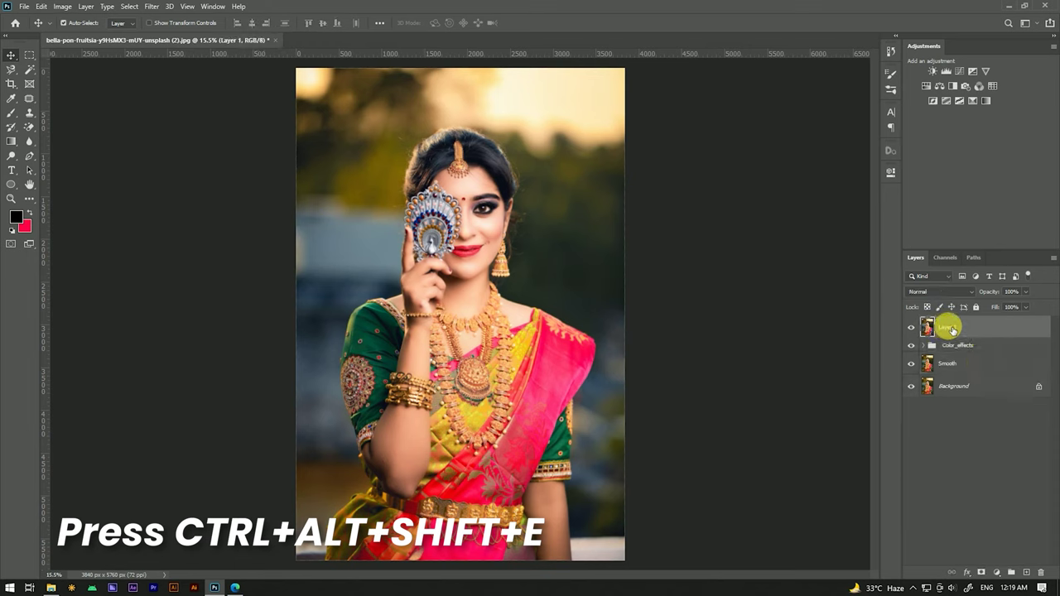
double_click(948, 326)
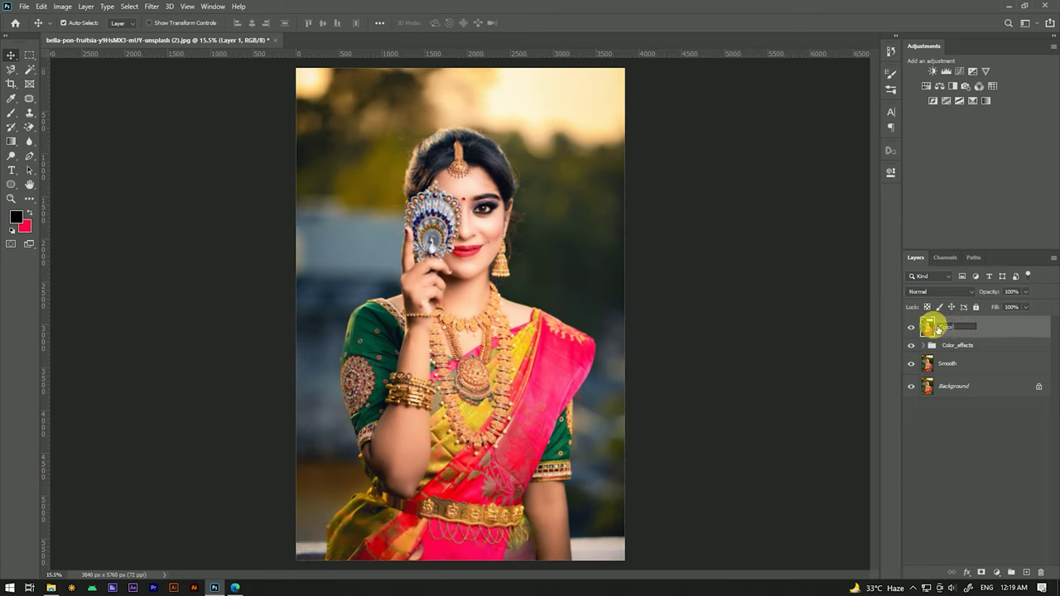
left_click(970, 438)
left_click(969, 332)
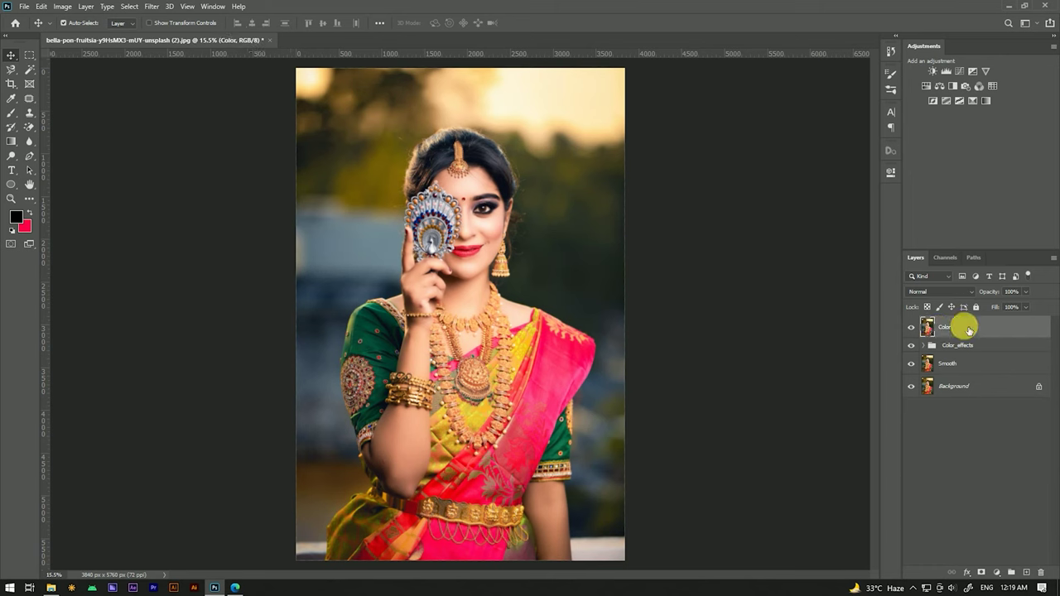
right_click(968, 328)
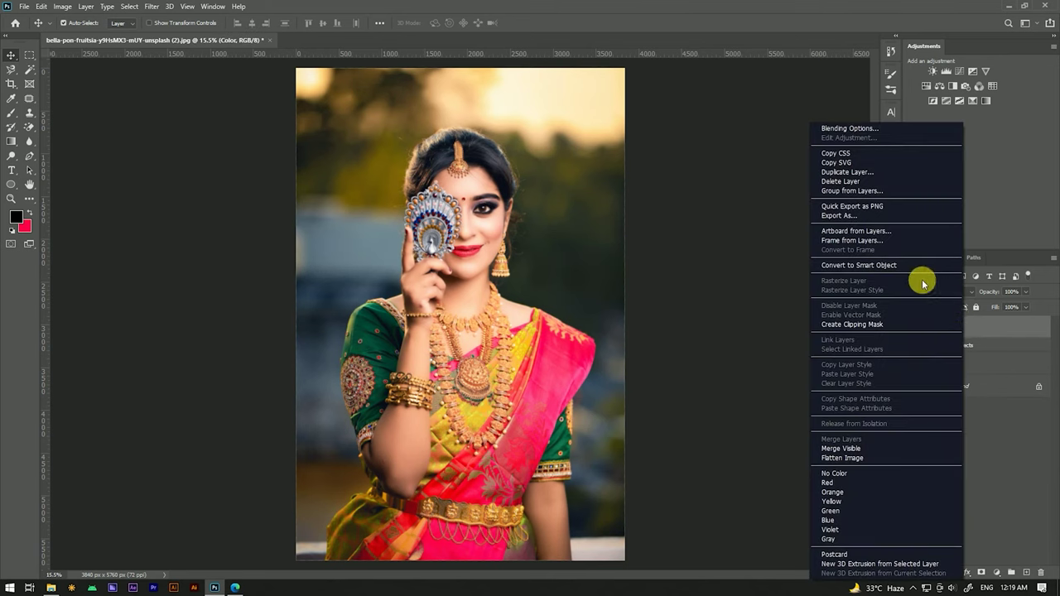
left_click(885, 267)
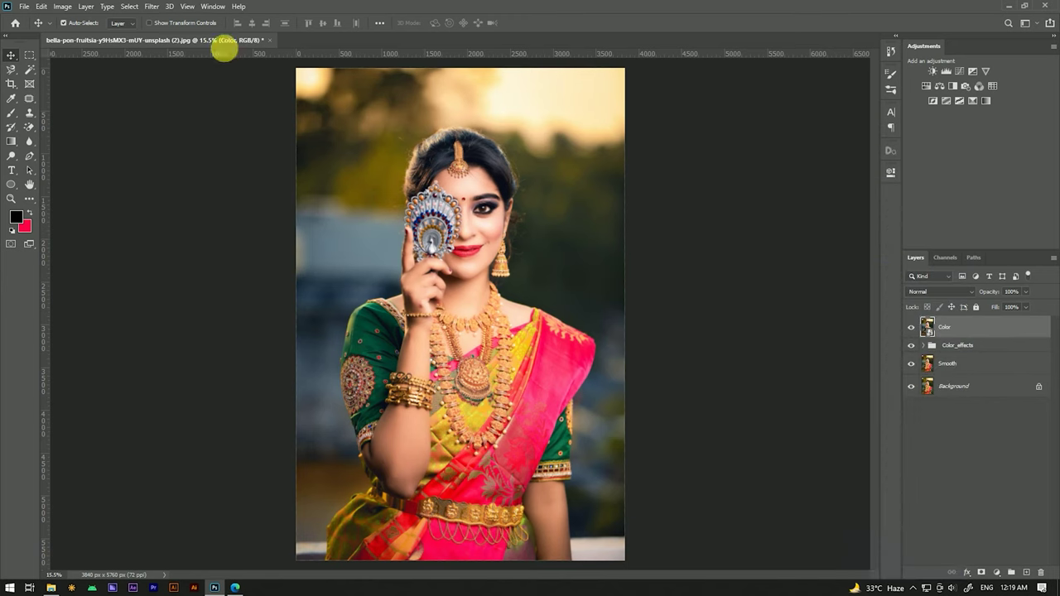
Apply a Camera Raw smart filter to Color with Post Crop Vignetting Amount -10
left_click(151, 7)
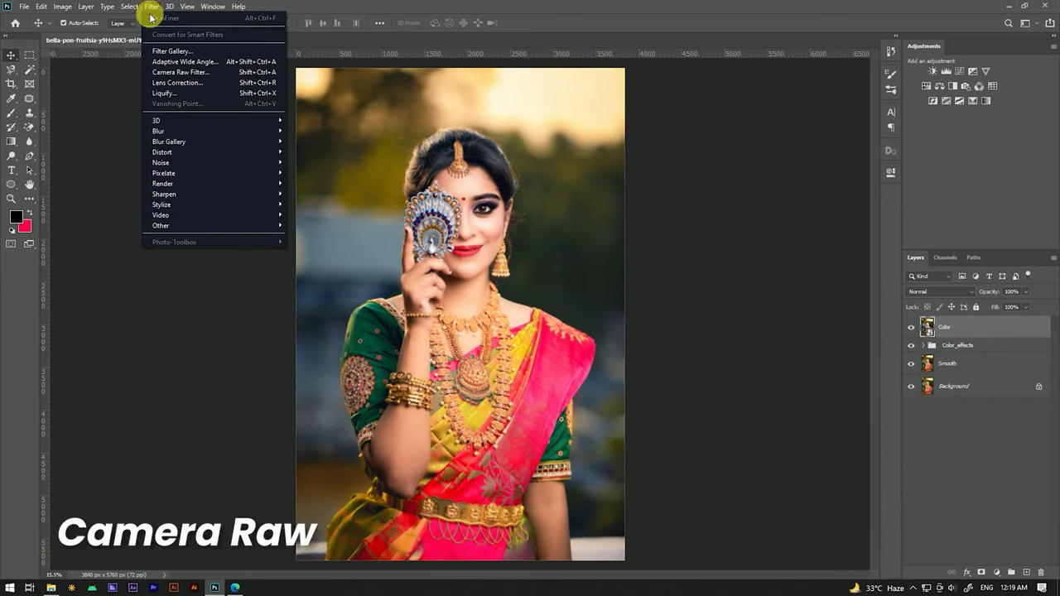
left_click(167, 74)
type("-5")
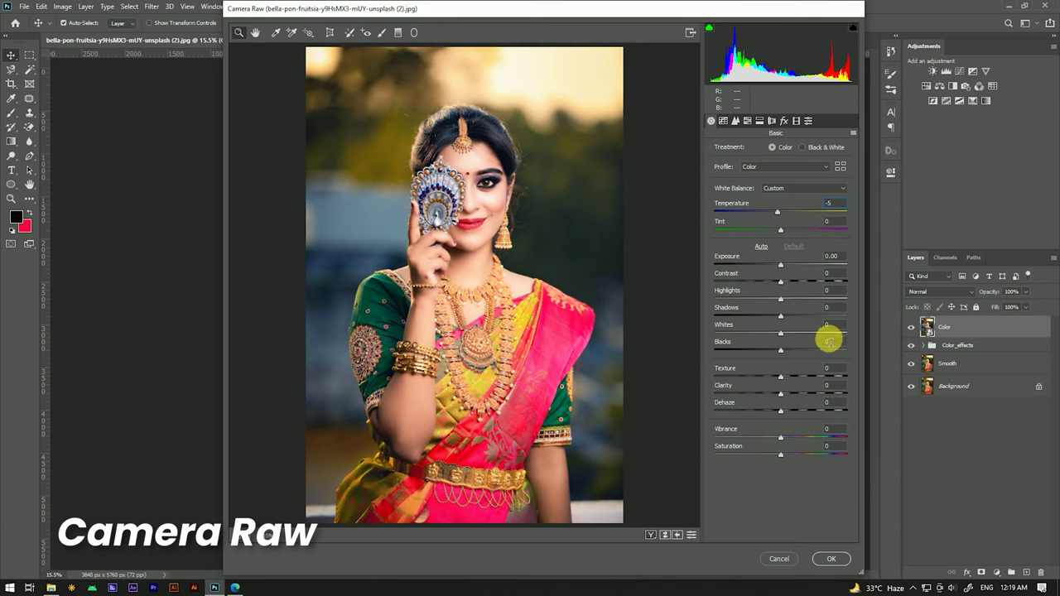
left_click(813, 223)
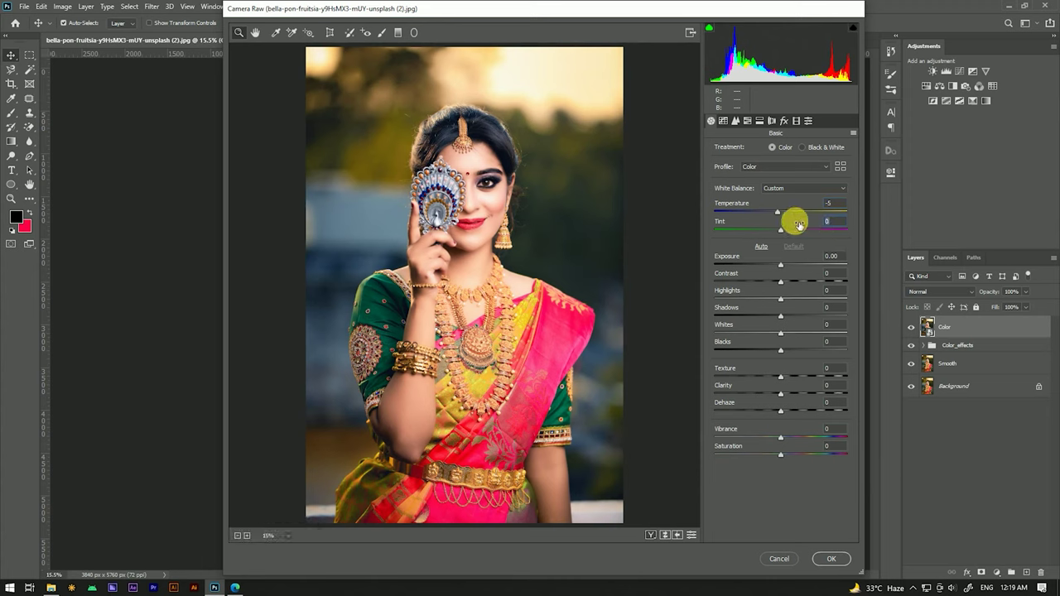
left_click(784, 120)
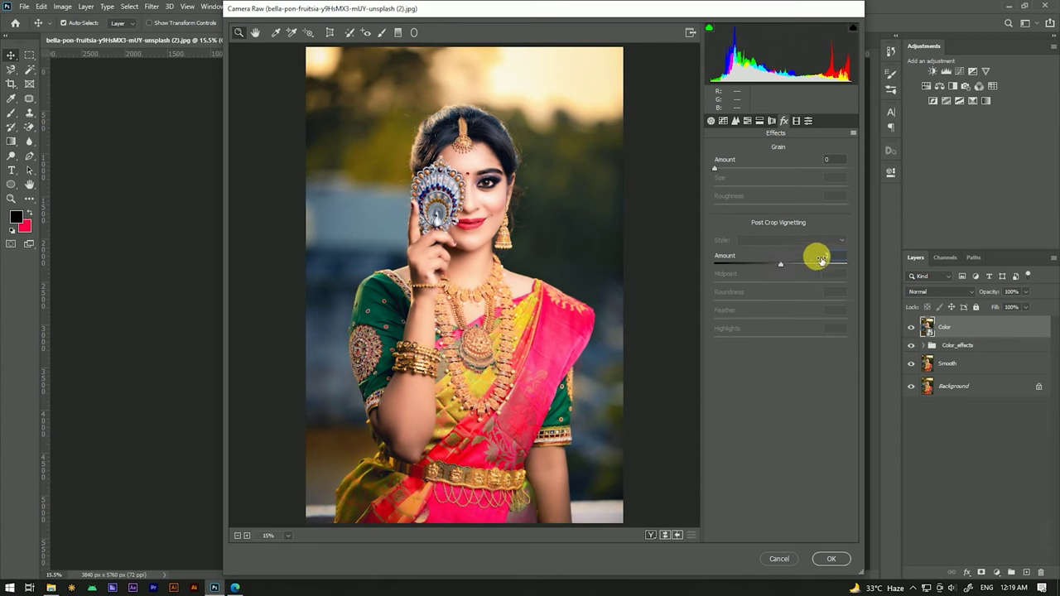
type("-10")
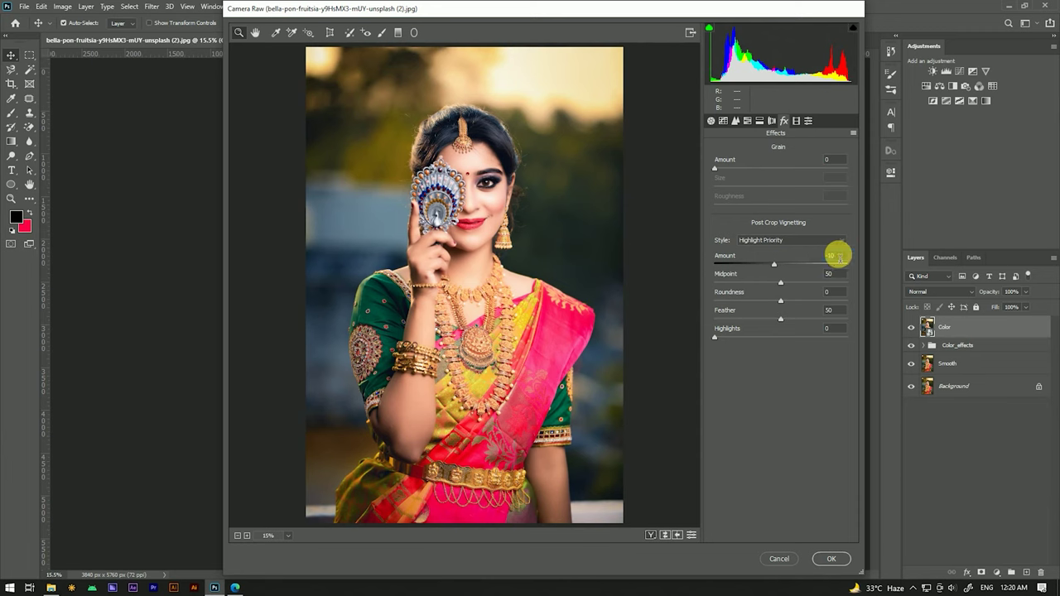
scroll(830, 257, "up", 5)
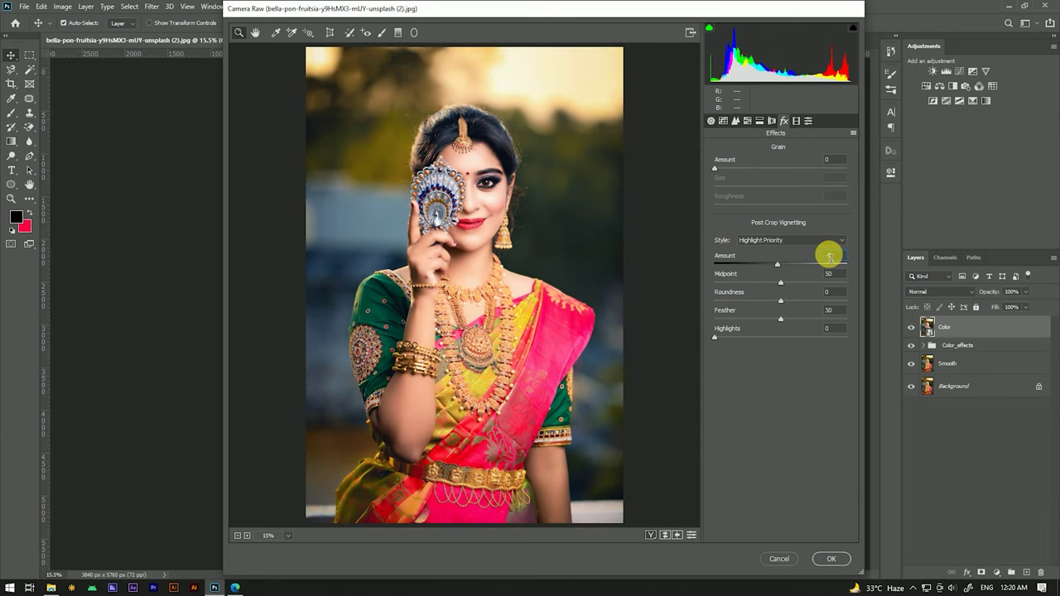
left_click(830, 559)
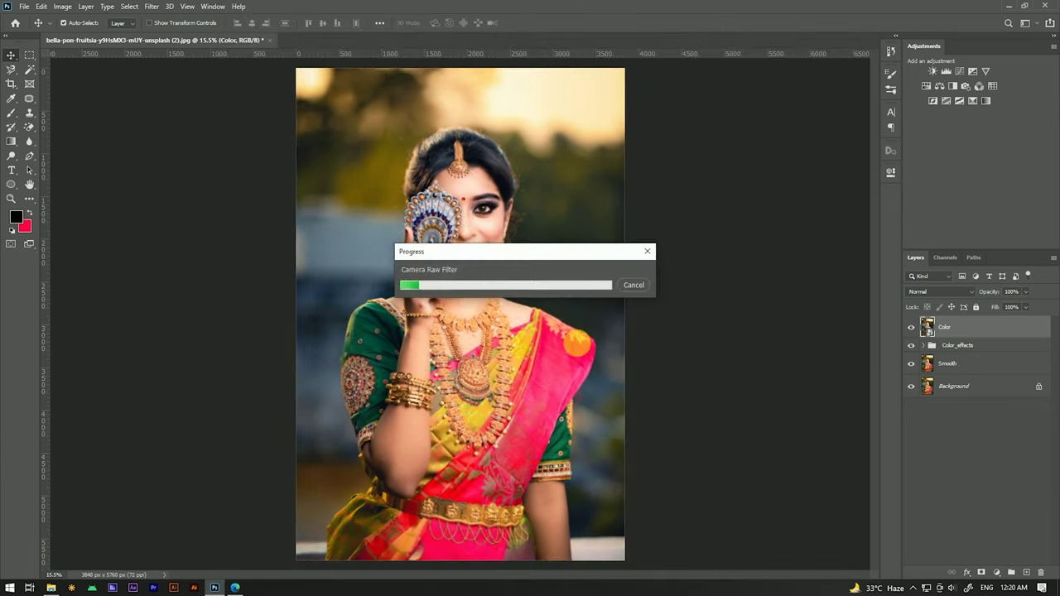
scroll(587, 240, "down", 3)
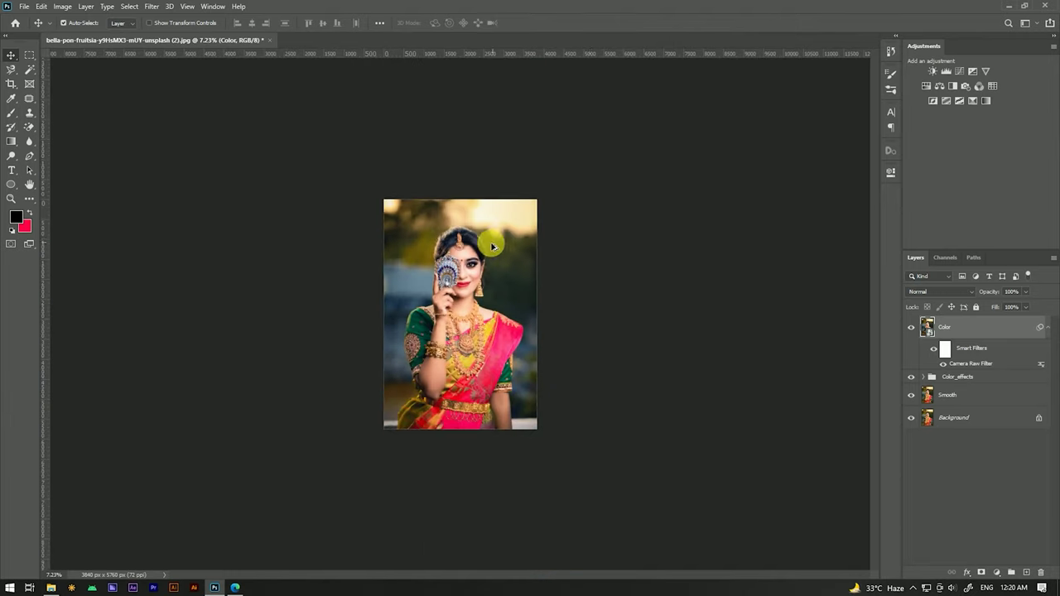
Isolate the Color layer over the Background and toggle it to compare before and after
key("ctrl+0")
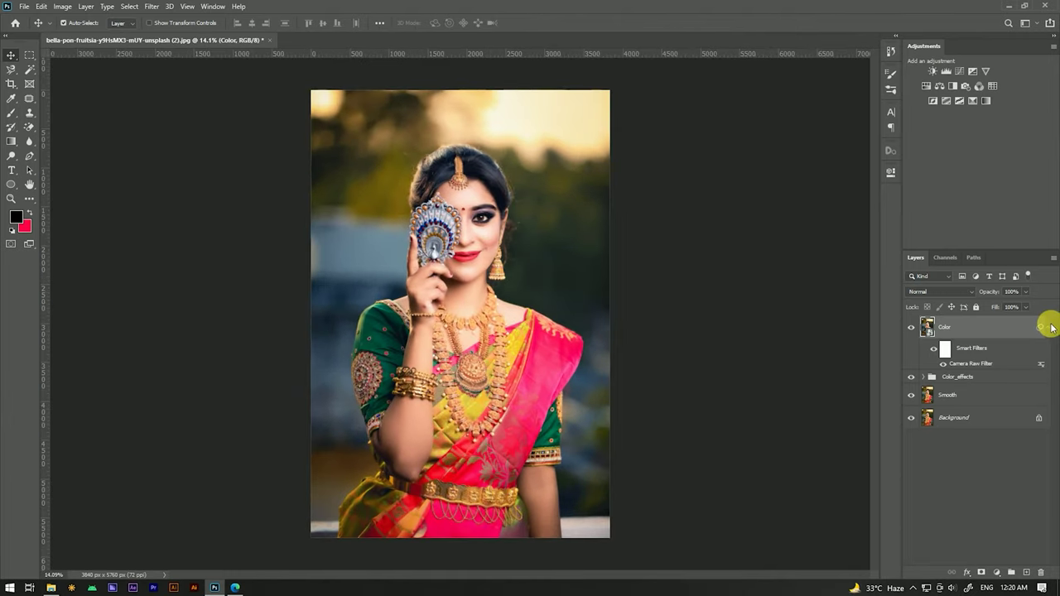
left_click(1048, 327)
left_click_drag(912, 346, 911, 364)
left_click(911, 328)
left_click(917, 328)
left_click(916, 328)
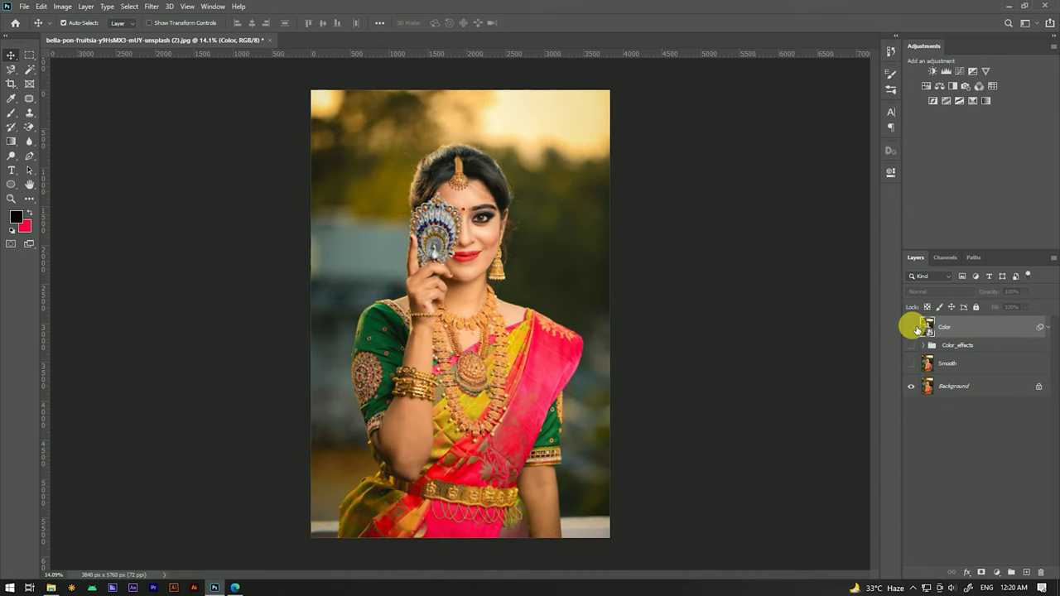
scroll(493, 212, "up", 5)
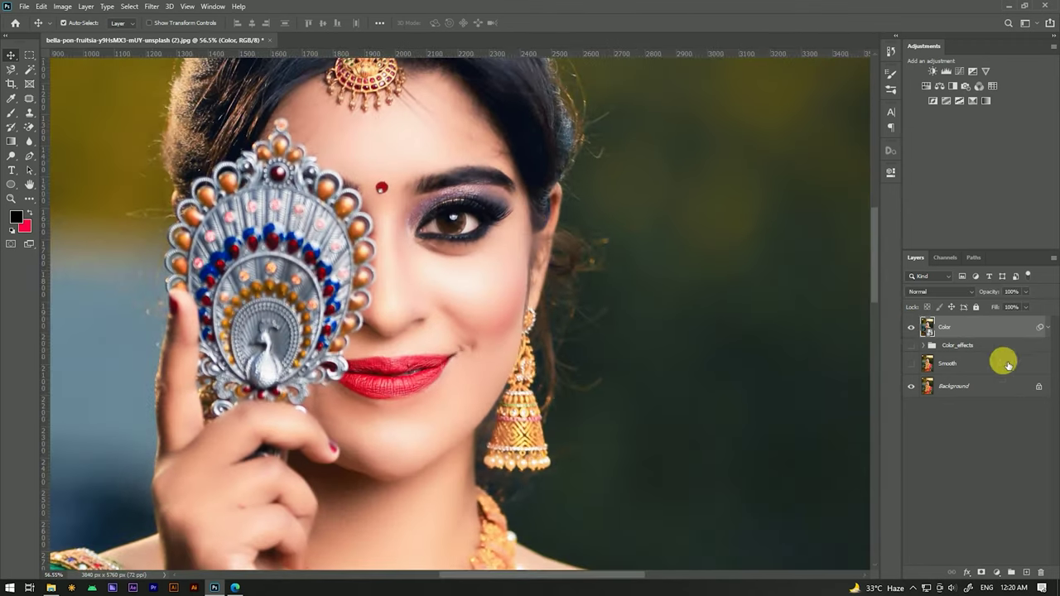
left_click(911, 327)
left_click(911, 327)
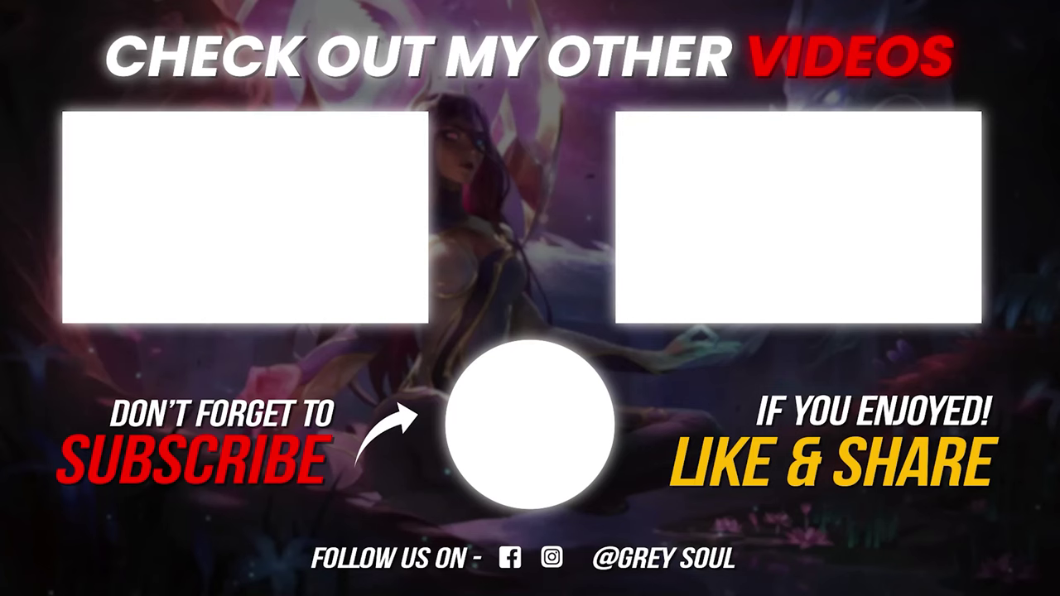